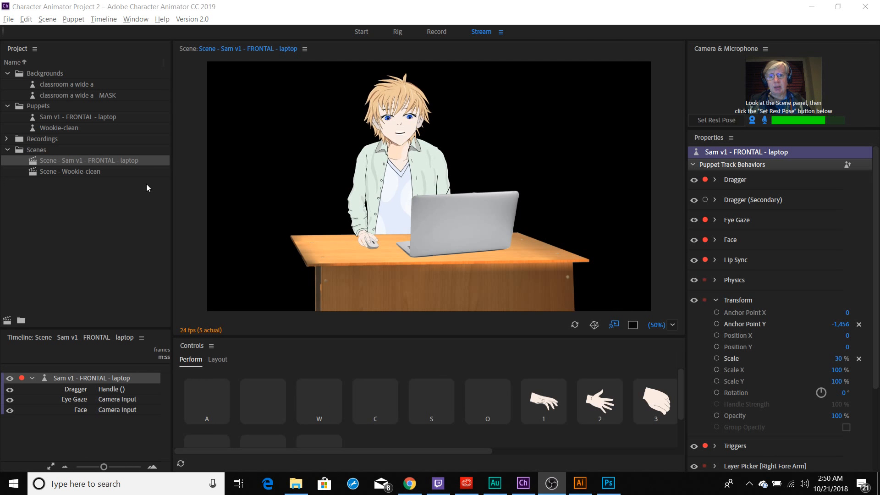
Open the Wookie-clean scene in the Record workspace with the camera and microphone inputs turned off
double_click(79, 171)
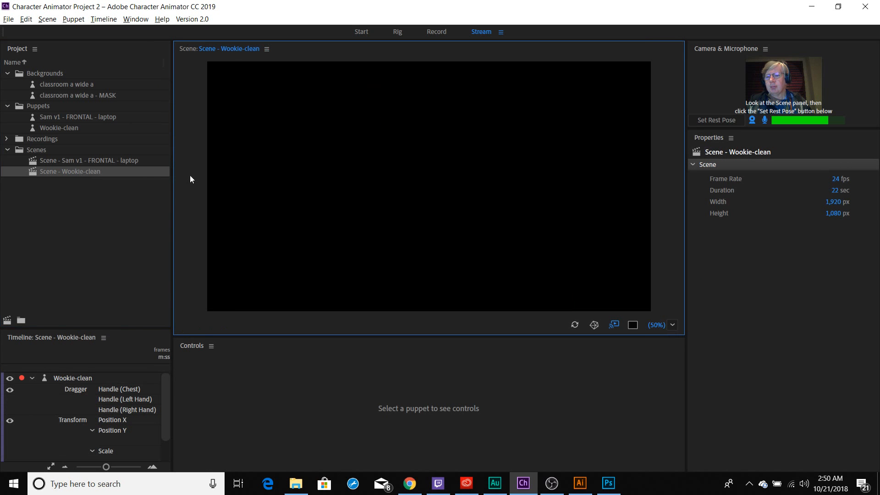
left_click(766, 120)
left_click(753, 120)
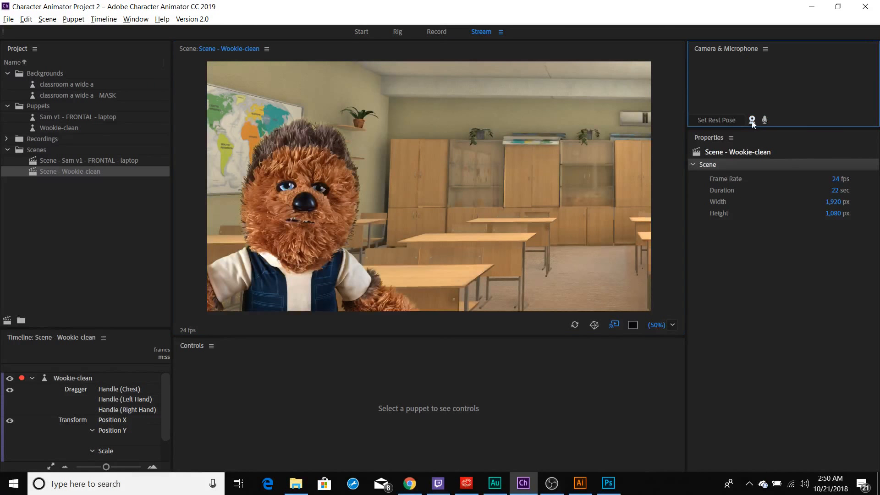
left_click(436, 32)
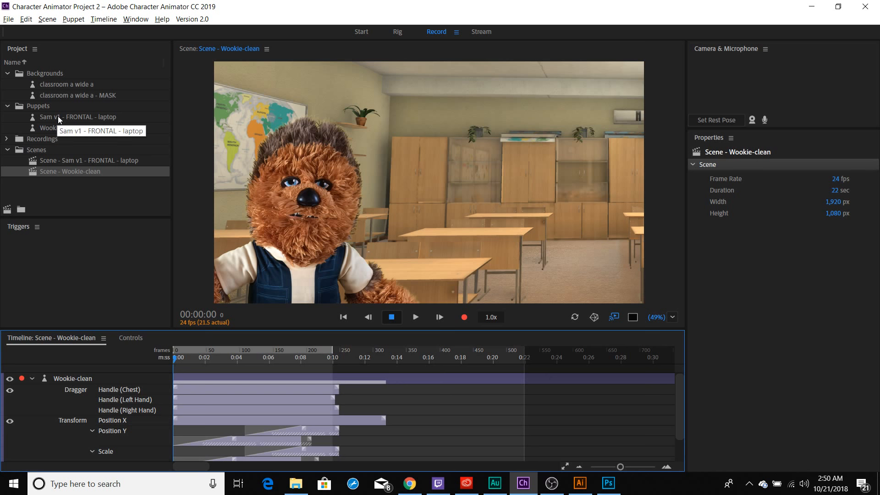
Open the Wookie-clean puppet for rigging and duplicate it in the project
left_click(52, 127)
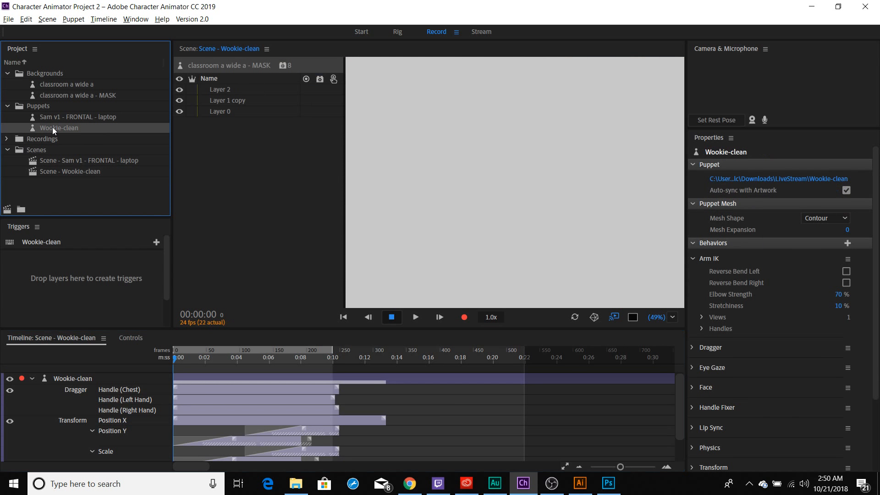
double_click(52, 128)
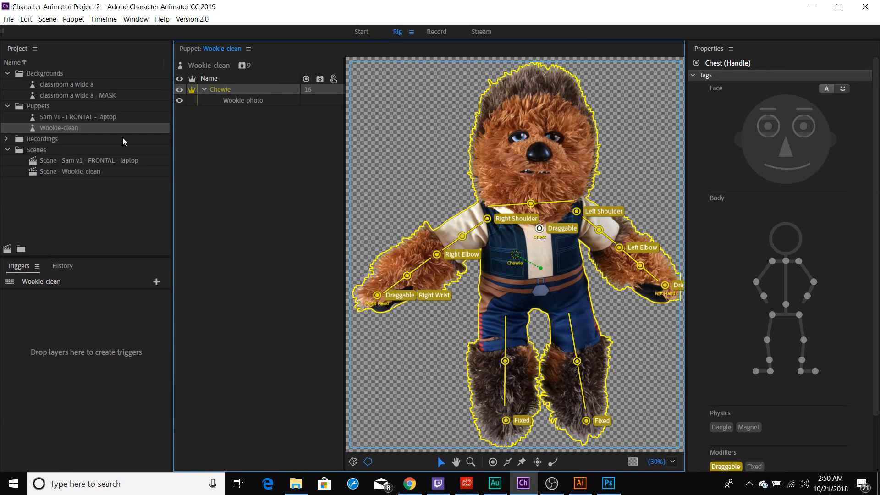
left_click(61, 128)
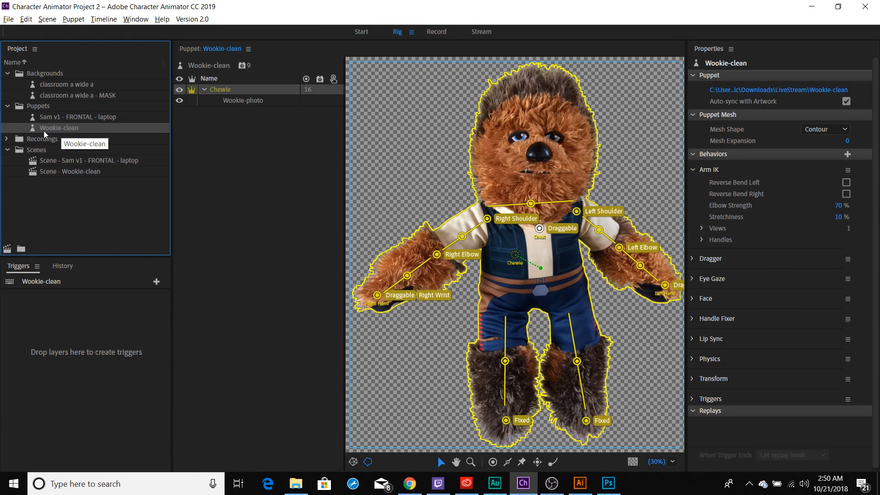
left_click(26, 19)
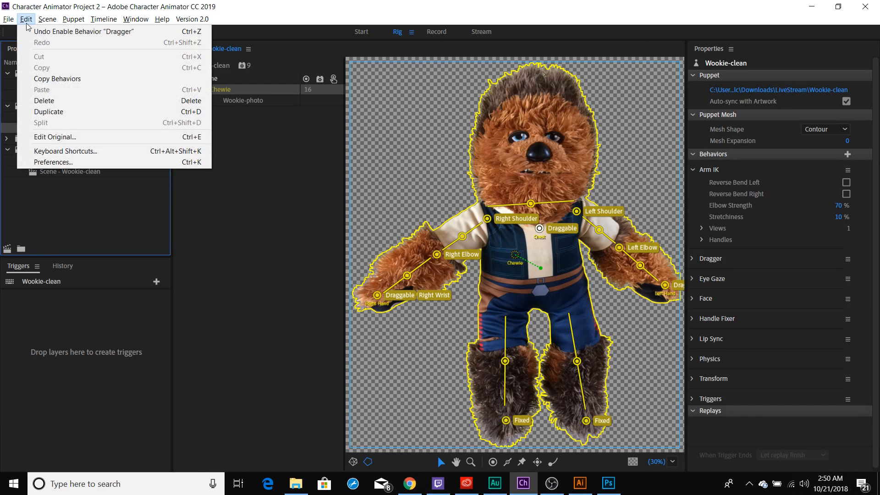
left_click(55, 112)
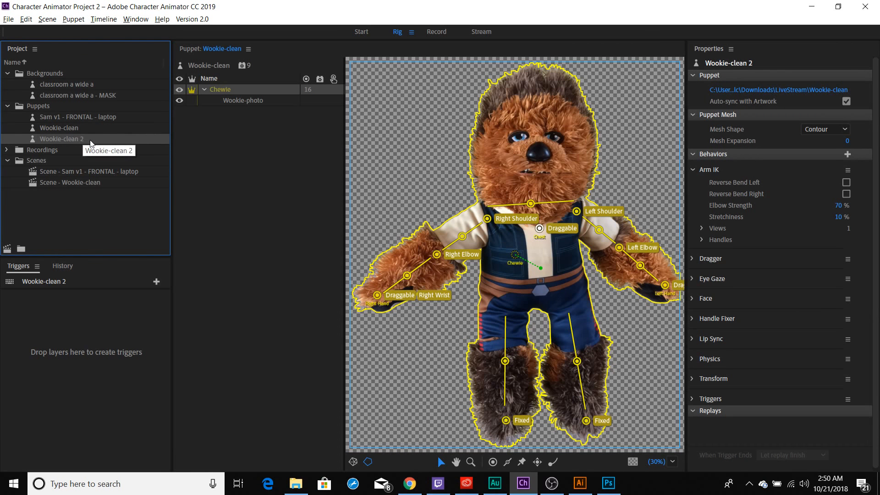
Rename the copied puppet as "Wookie-clean DUPLICATE"
right_click(66, 136)
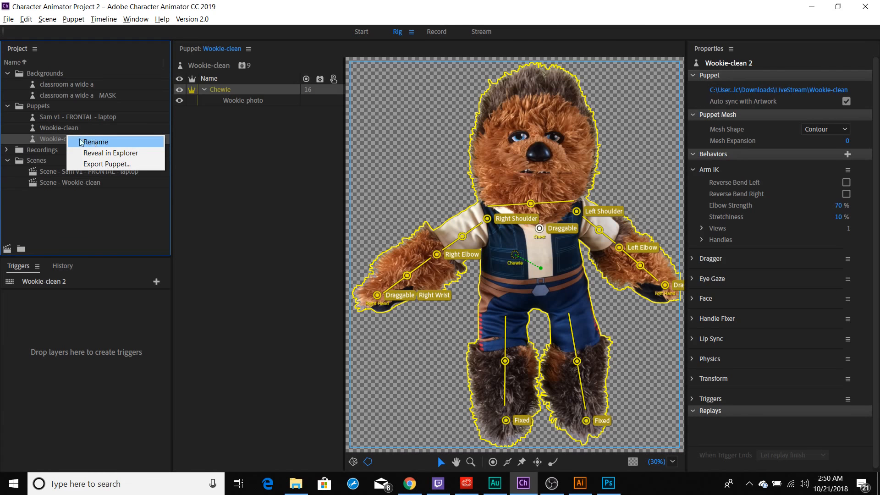
left_click(55, 138)
left_click(57, 137)
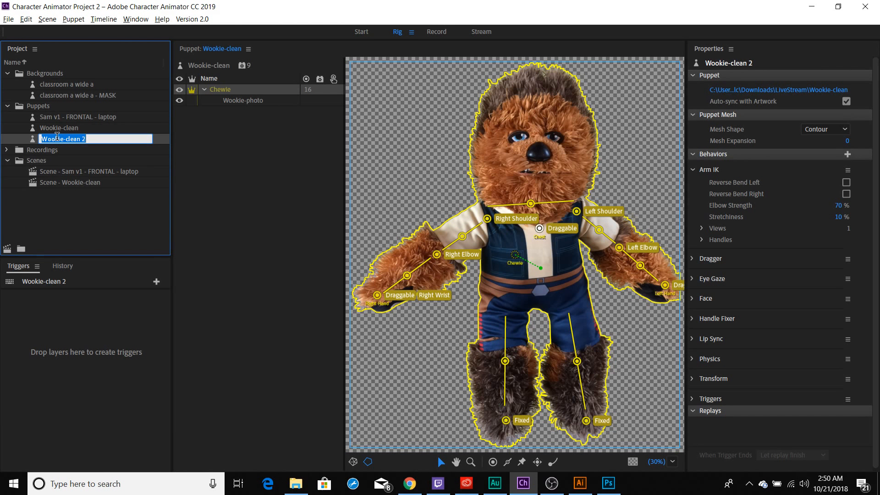
key("Right")
key("BackSpace")
type("DUPLICATE")
key("Return")
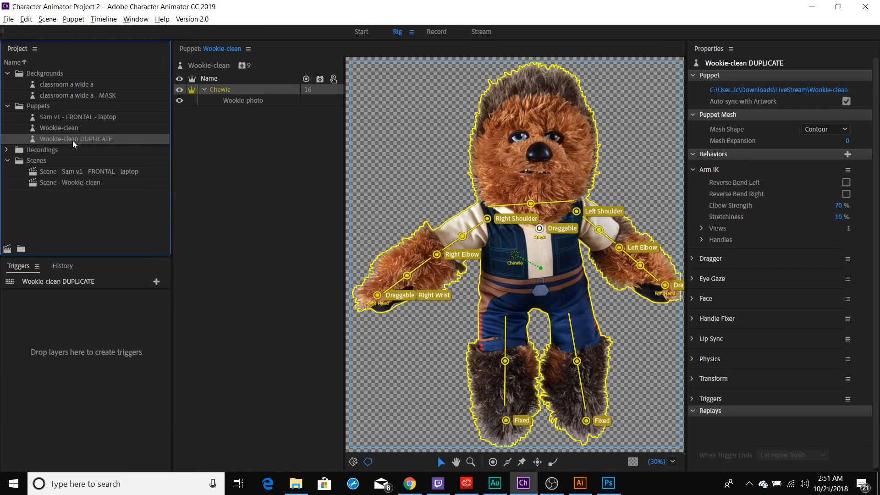
Compare the duplicate with the original Wookie-clean puppet, finishing with Wookie-clean DUPLICATE open for rigging
double_click(72, 140)
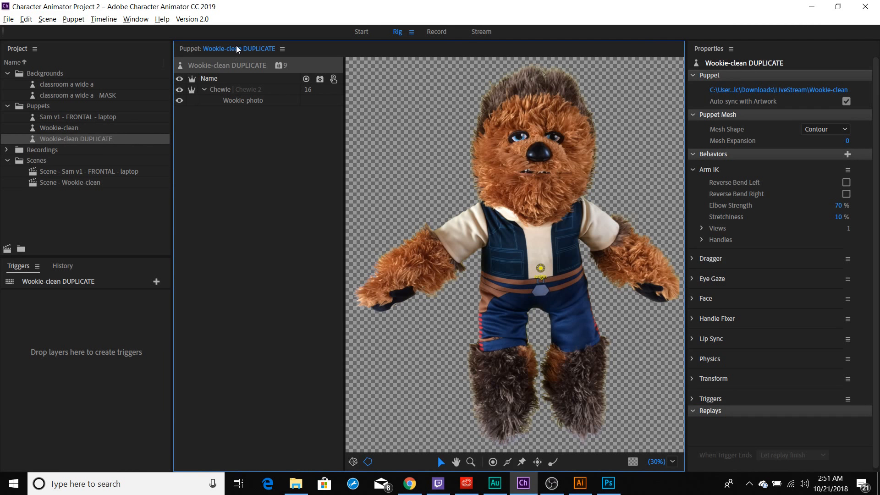
double_click(68, 129)
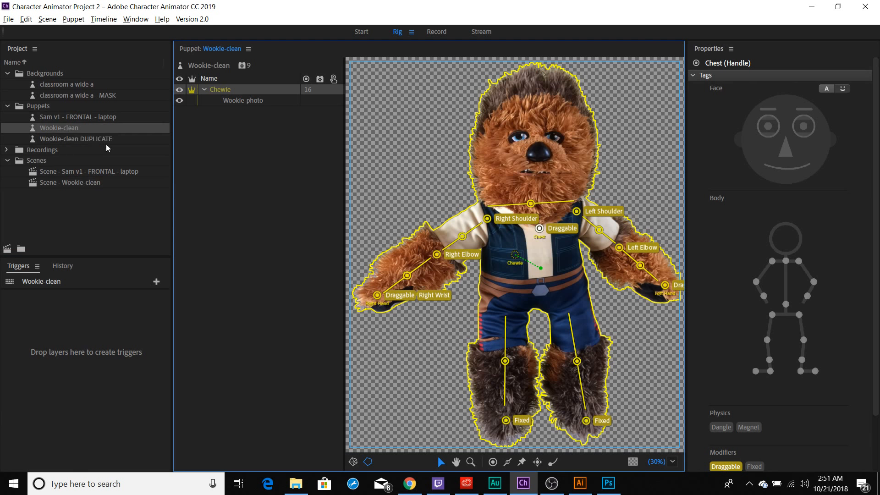
double_click(95, 139)
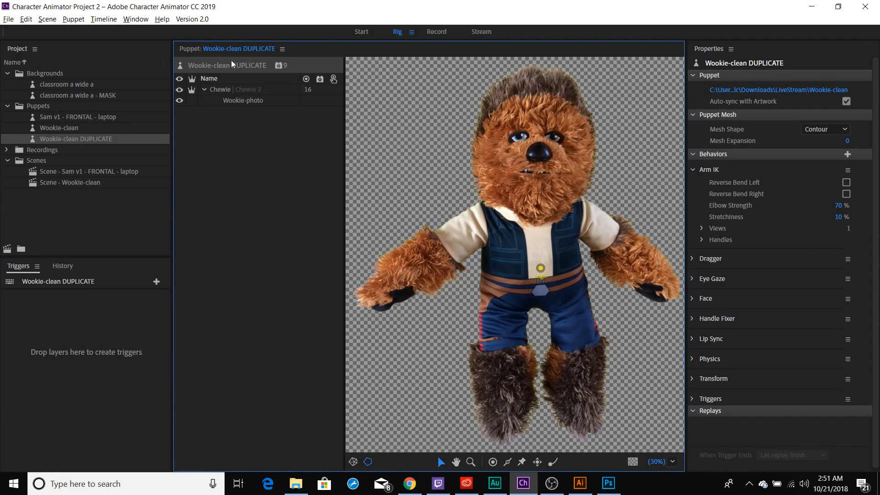
Show the Chewie layer's rig in the duplicate and delete the four sticks on its upper arms and forearms
left_click(213, 89)
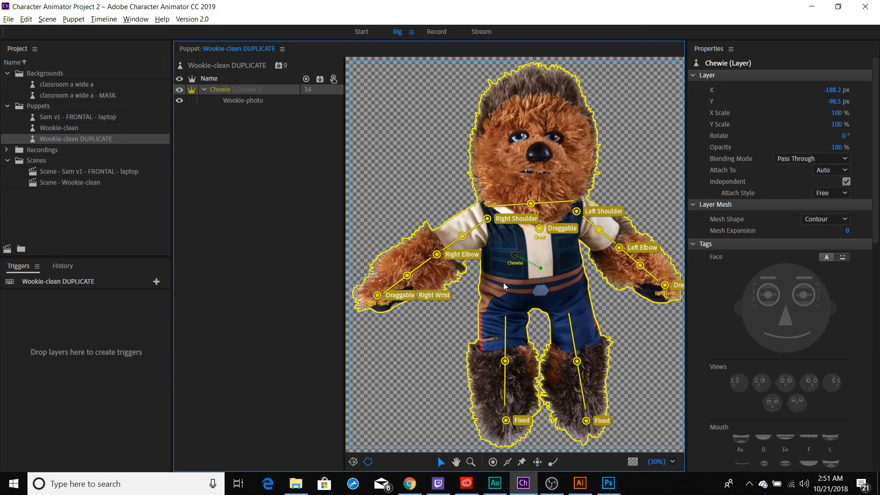
left_click(407, 275)
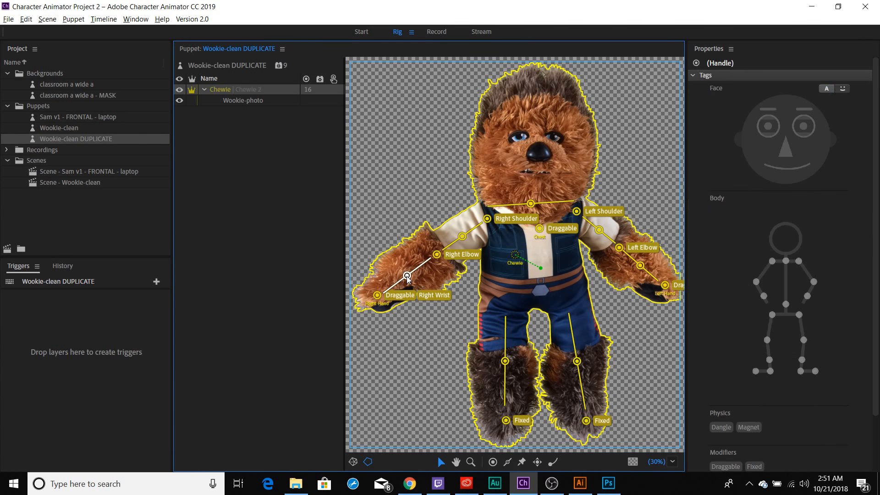
left_click_drag(407, 276, 464, 238)
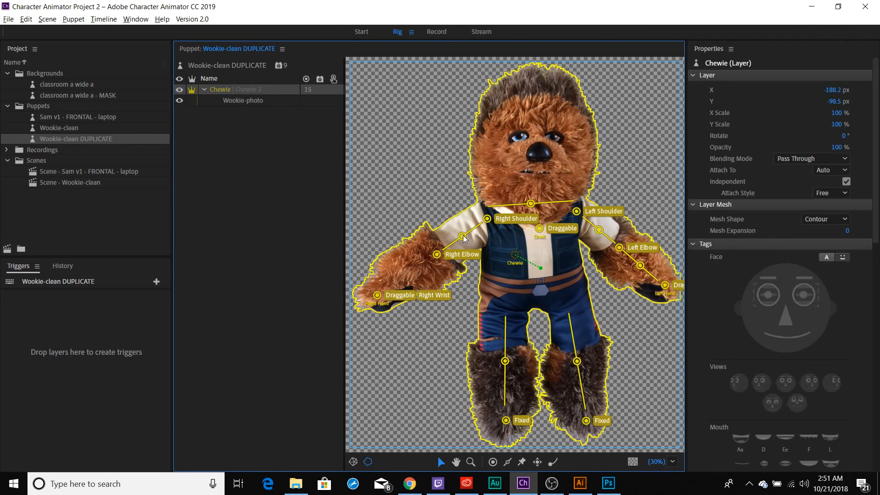
left_click(463, 236)
key("Delete")
left_click(600, 229)
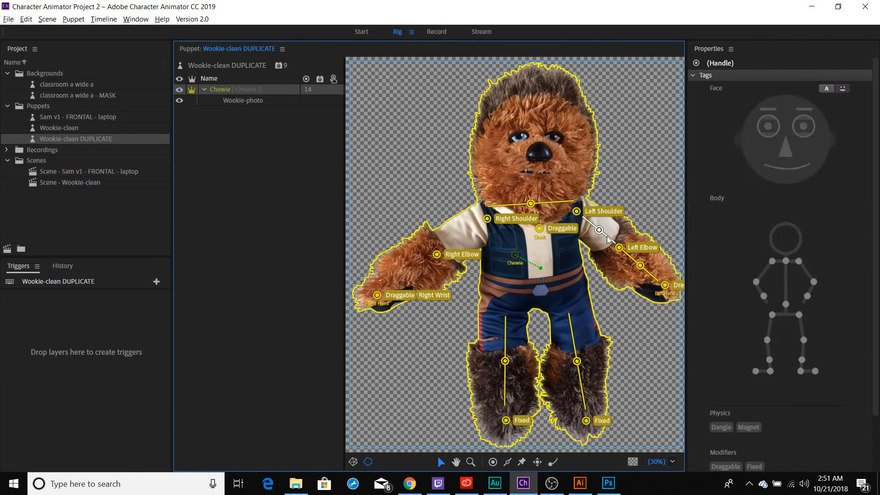
key("Delete")
left_click(640, 266)
key("Delete")
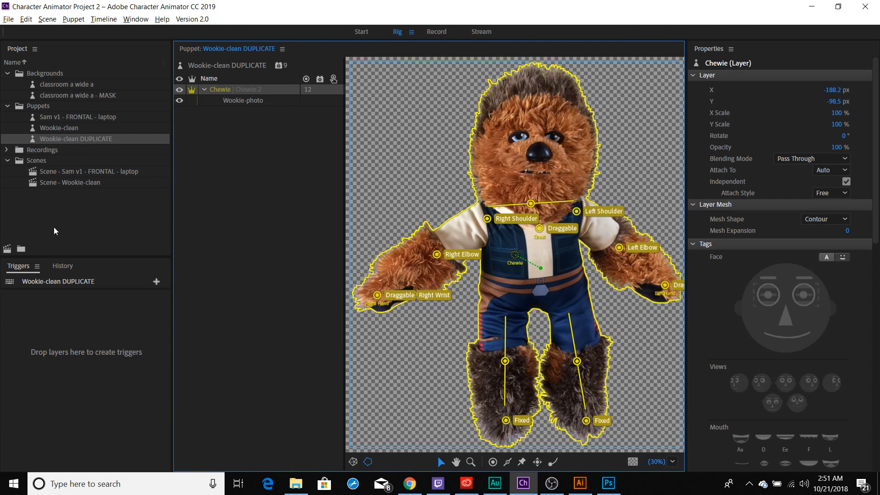
Add Wookie-clean DUPLICATE to a new scene at 37% scale and pull its right hand upward to test the arm
left_click(6, 250)
left_click(7, 250)
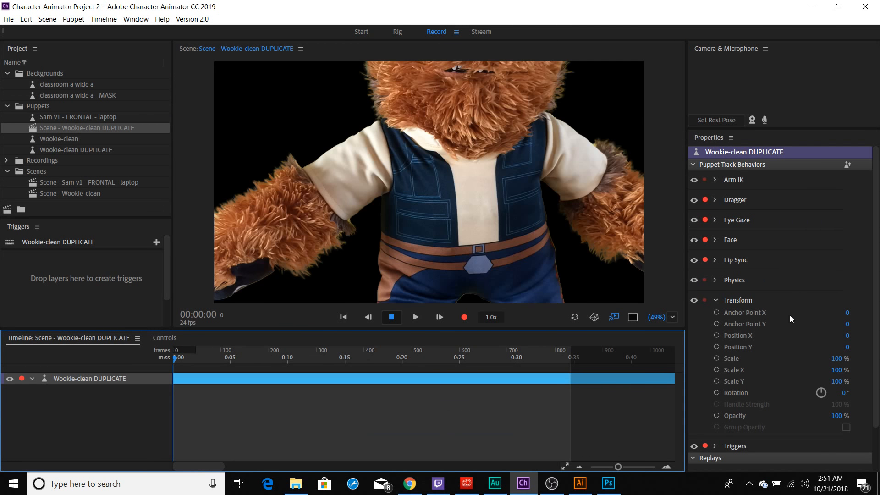
left_click_drag(837, 359, 797, 359)
left_click_drag(392, 241, 397, 176)
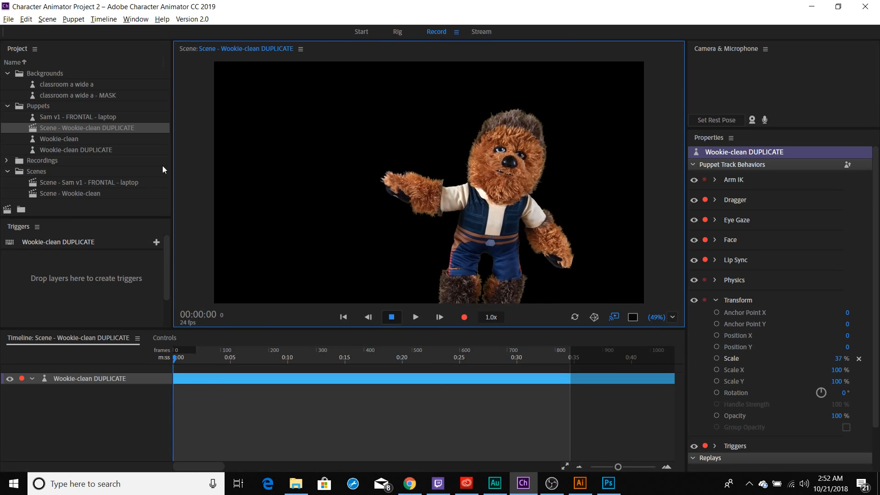
Add the original Wookie-clean puppet to a new scene at 36% scale and pull its right hand to test the arm
left_click(81, 141)
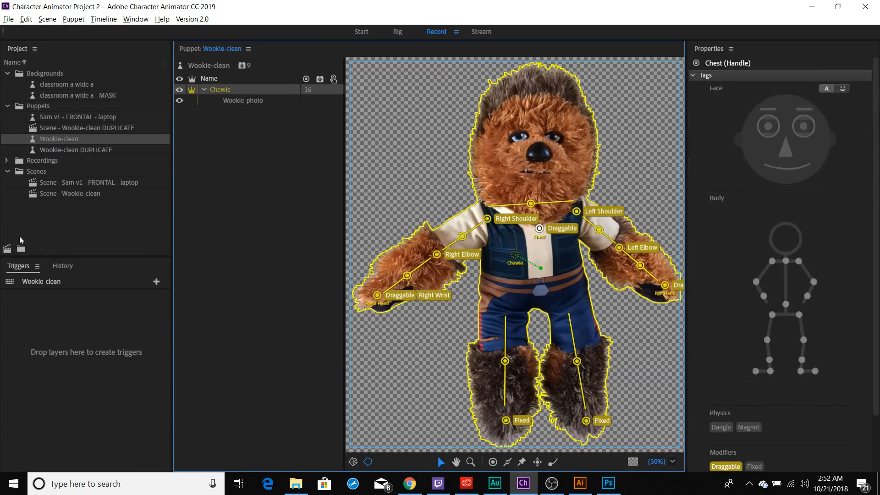
left_click(7, 248)
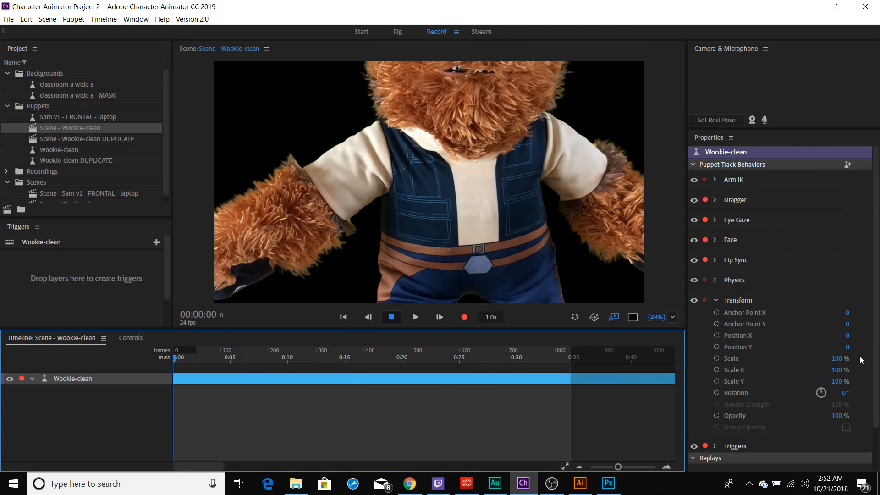
mouse_move(837, 370)
left_mouse_down()
mouse_move(805, 372)
mouse_move(832, 370)
left_mouse_up()
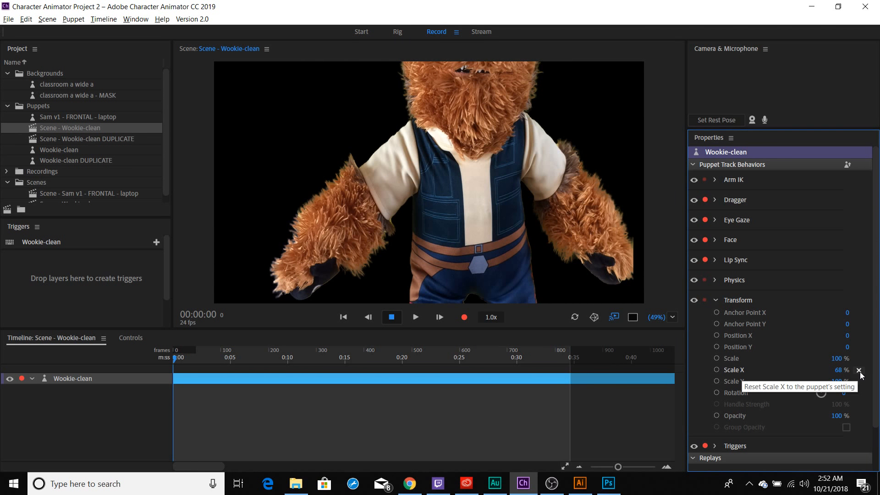
left_click(859, 371)
left_click_drag(841, 362, 803, 362)
left_click_drag(417, 252, 470, 198)
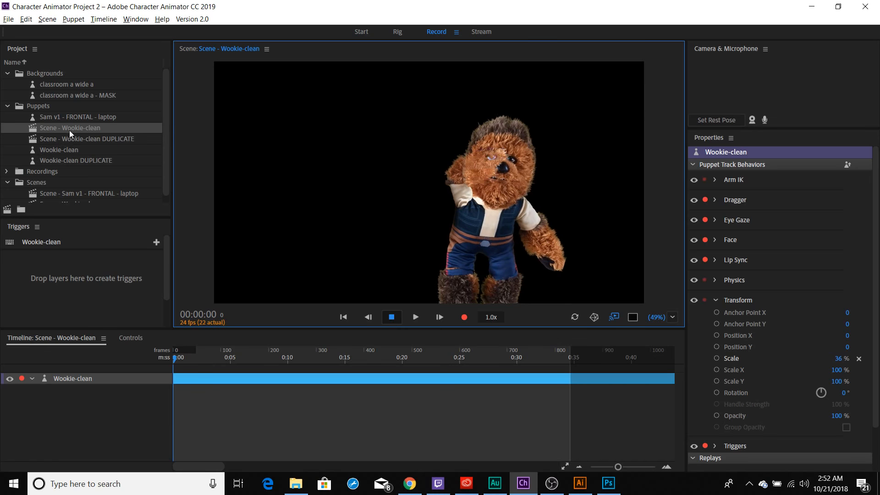
Reopen the Wookie-clean DUPLICATE scene and move the puppet's right hand to compare how its arm bends without sticks
left_click(80, 141)
double_click(80, 141)
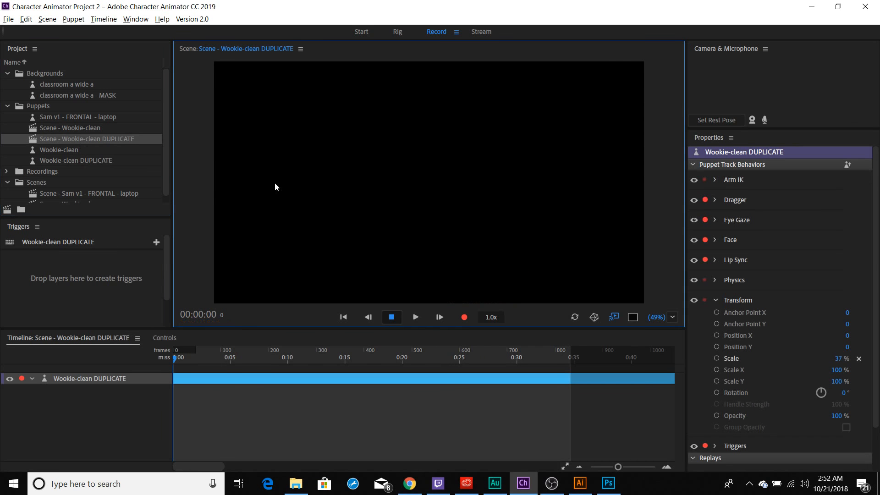
left_click_drag(388, 240, 423, 207)
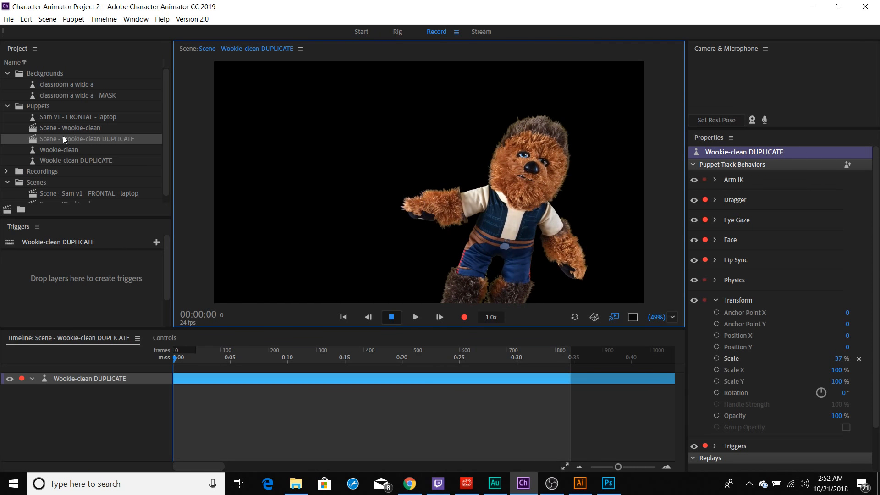
Check the editing commands available for the original Wookie-clean puppet, including Duplicate
left_click(25, 19)
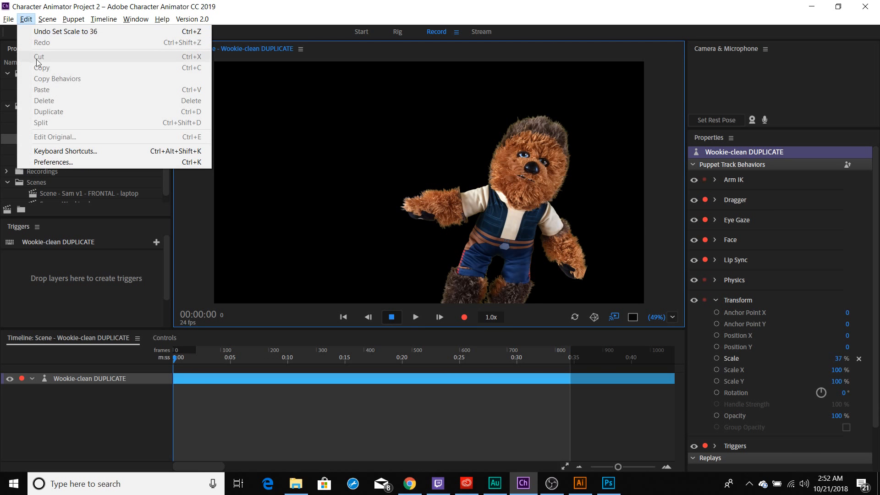
left_click(229, 152)
left_click(56, 150)
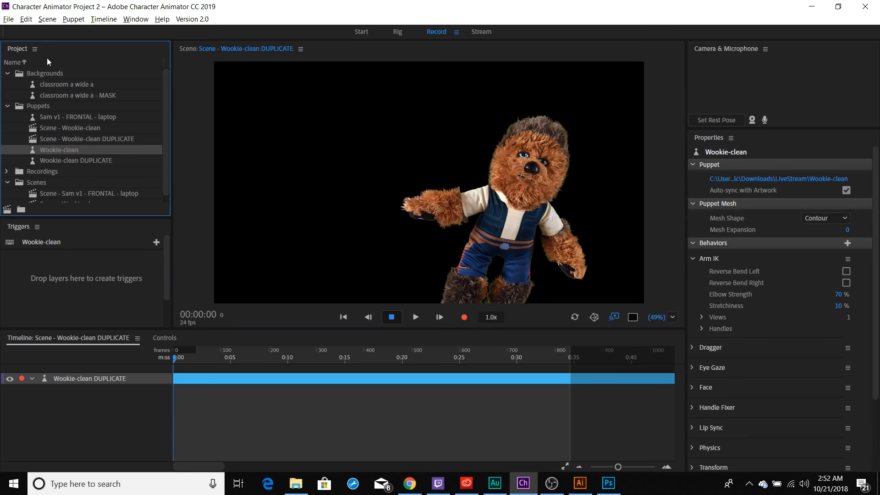
left_click(25, 19)
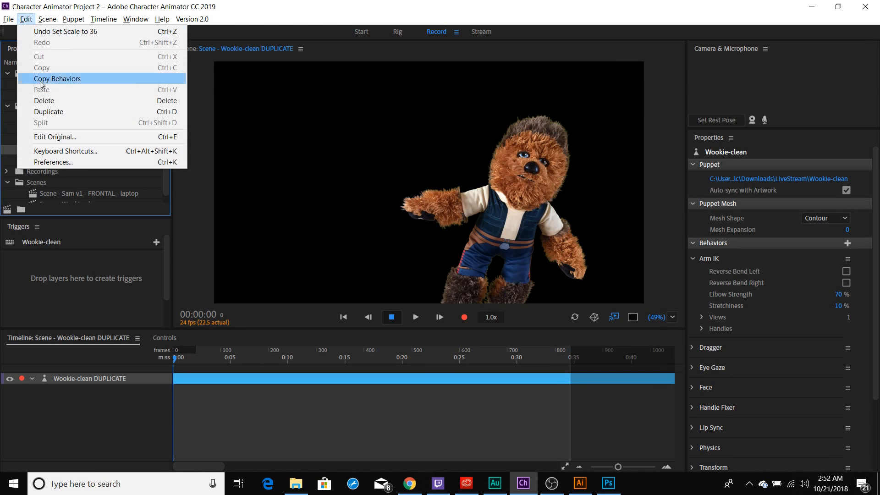
left_click(235, 108)
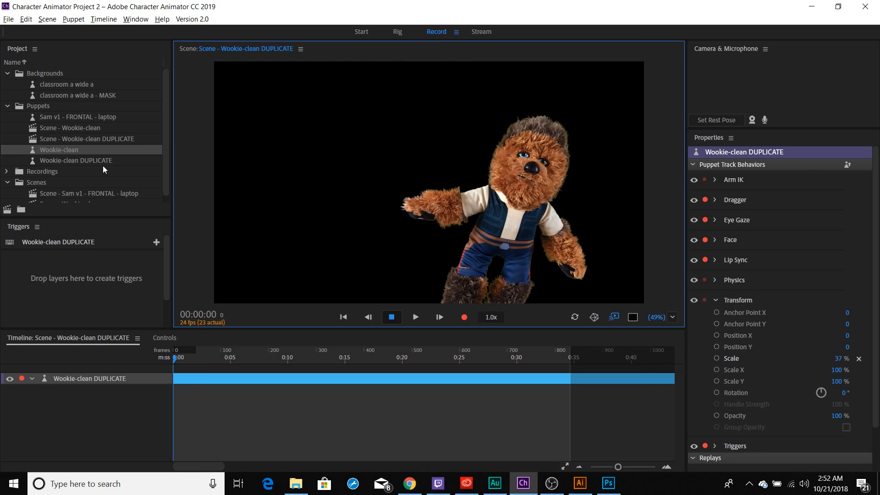
Examine the source artwork file linked to the Wookie-clean puppet without replacing it, and check the link of its duplicate
left_click(76, 150)
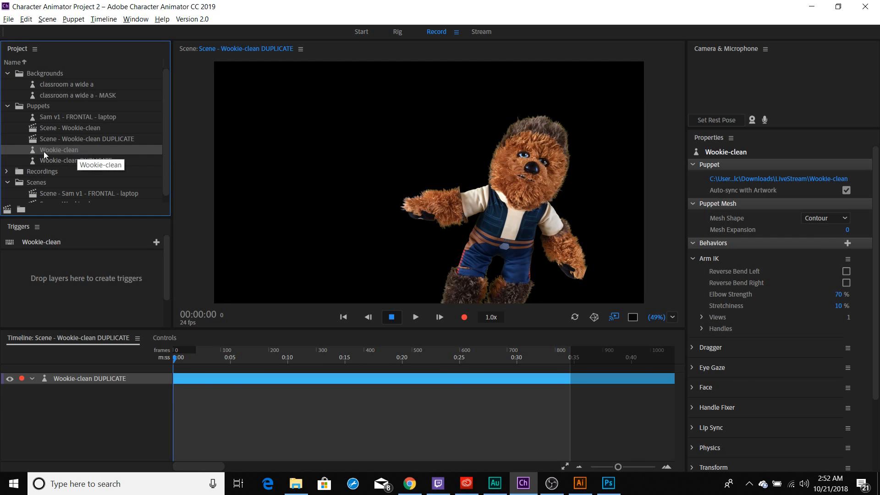
left_click(771, 180)
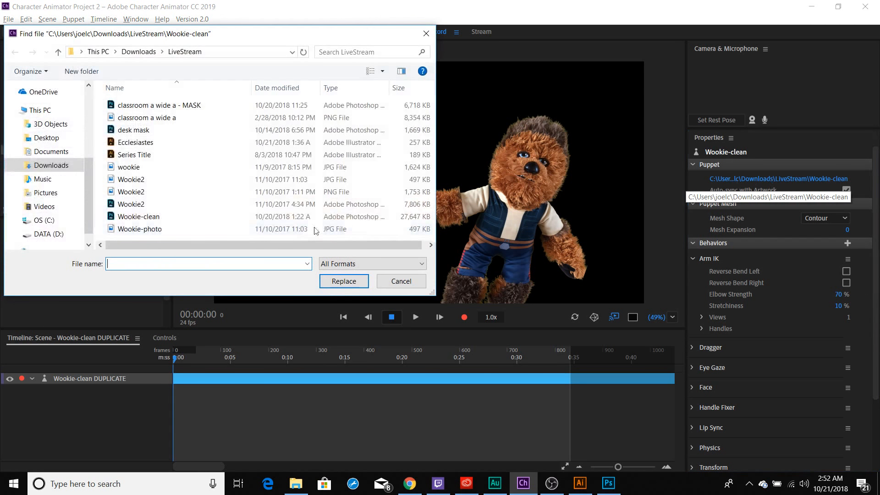
left_click(395, 283)
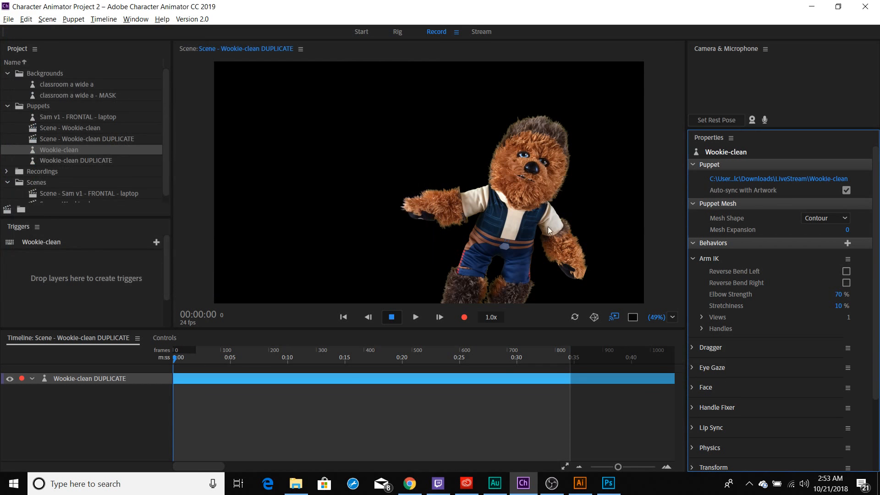
left_click(70, 160)
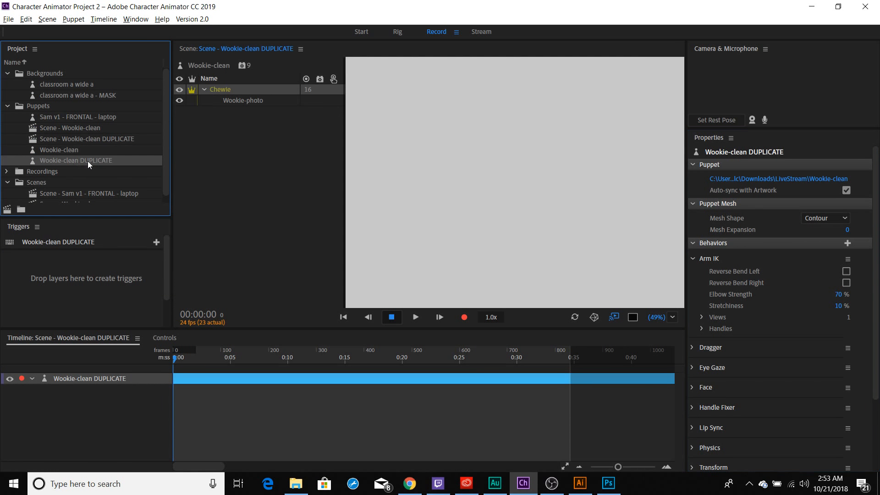
Open the rig of Wookie-clean DUPLICATE and of the original Wookie-clean puppet to compare their handles and sticks
double_click(87, 161)
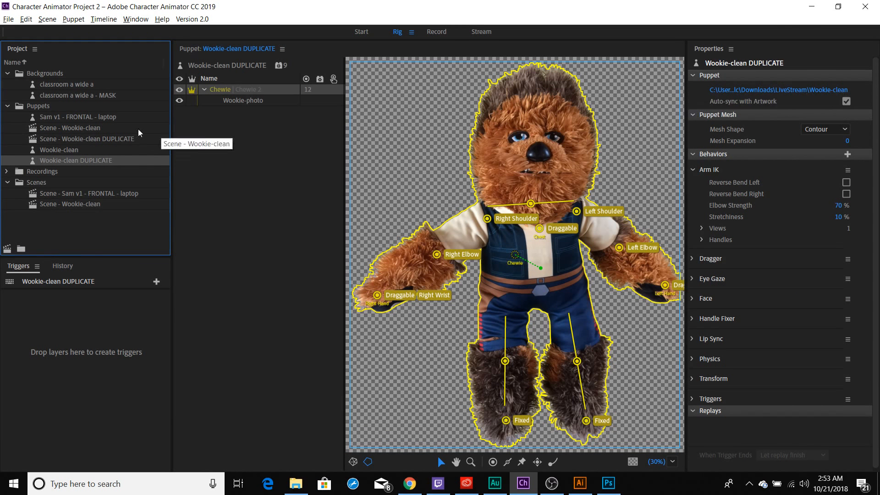
left_click(90, 146)
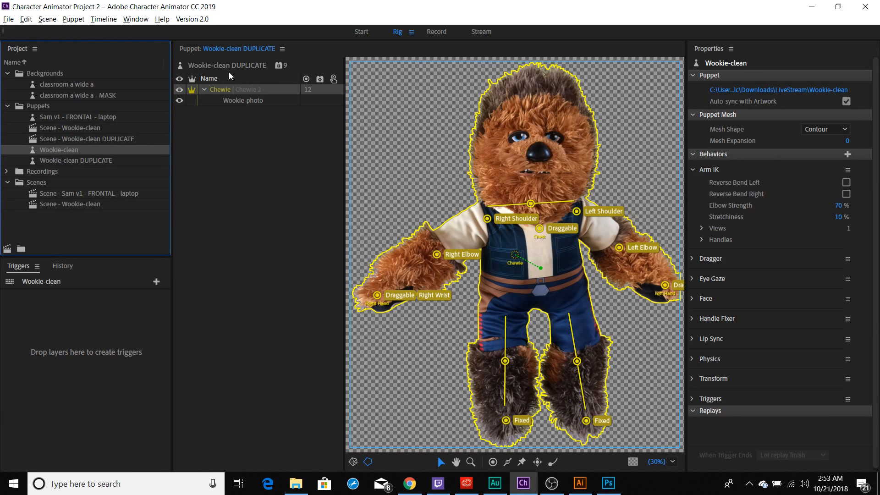
double_click(56, 150)
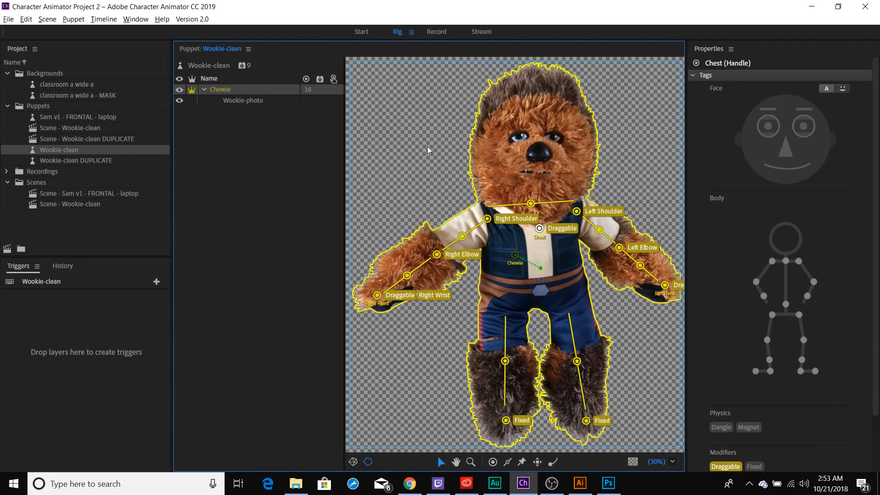
Open the Wookie-clean puppet's artwork in Photoshop and rasterize the Wookie-photo smart object so it can be painted on with the Brush tool
key("ctrl+e")
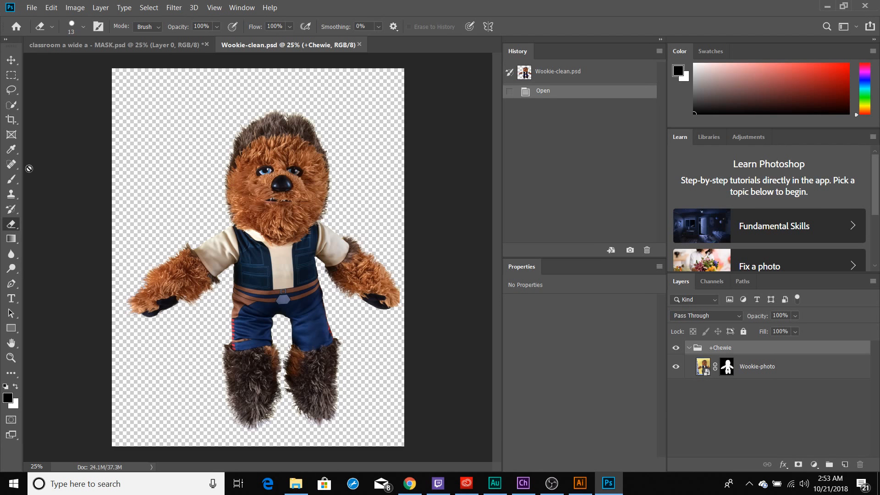
left_click(11, 179)
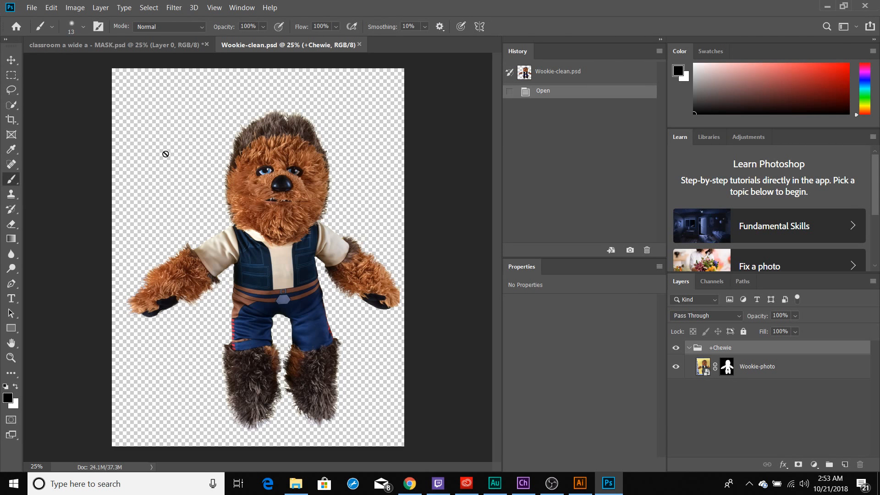
left_click(776, 369)
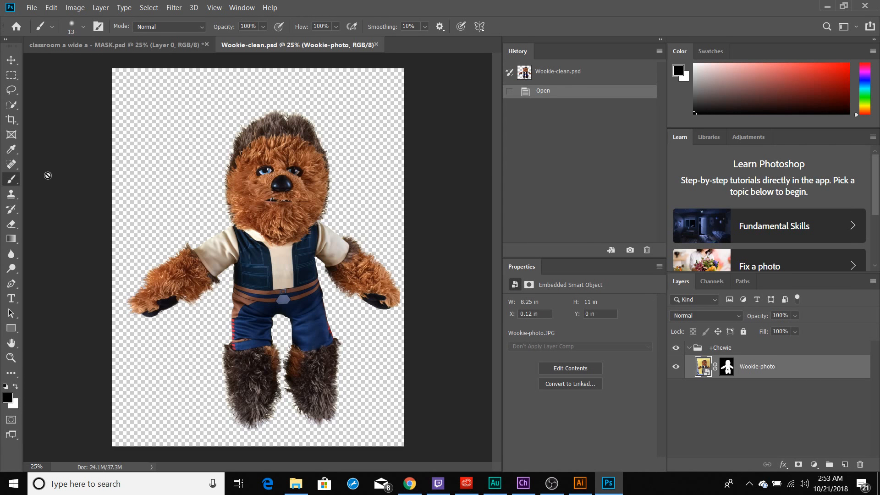
right_click(12, 184)
left_click(55, 178)
left_click(122, 191)
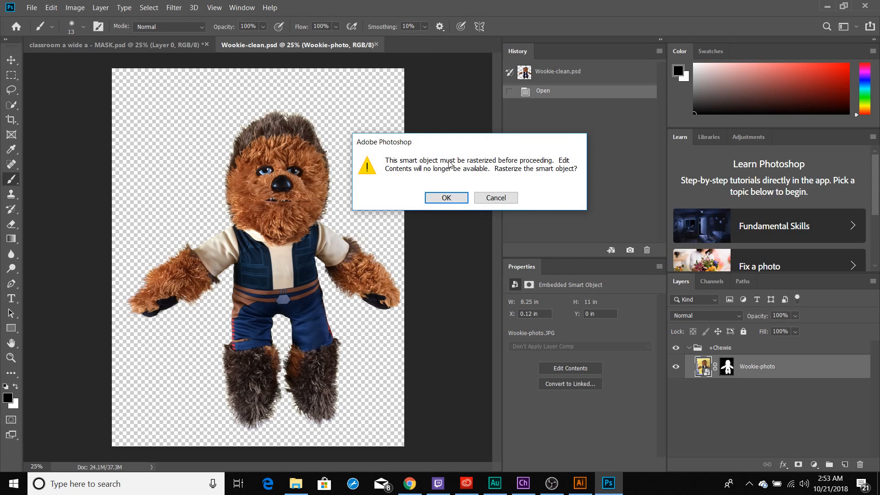
left_click(446, 201)
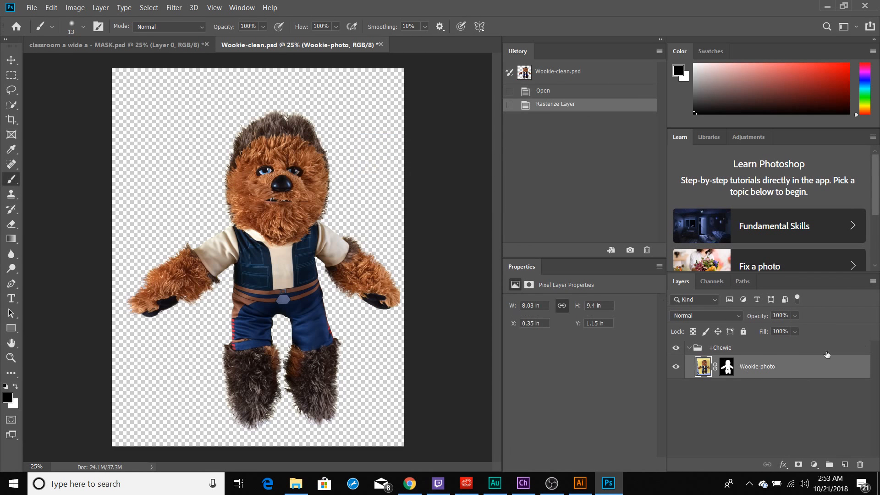
Add a group and a new layer inside +Chewie, brush a black scribble about 2.4 by 2.2 in beside the head, and save the artwork
left_click(830, 465)
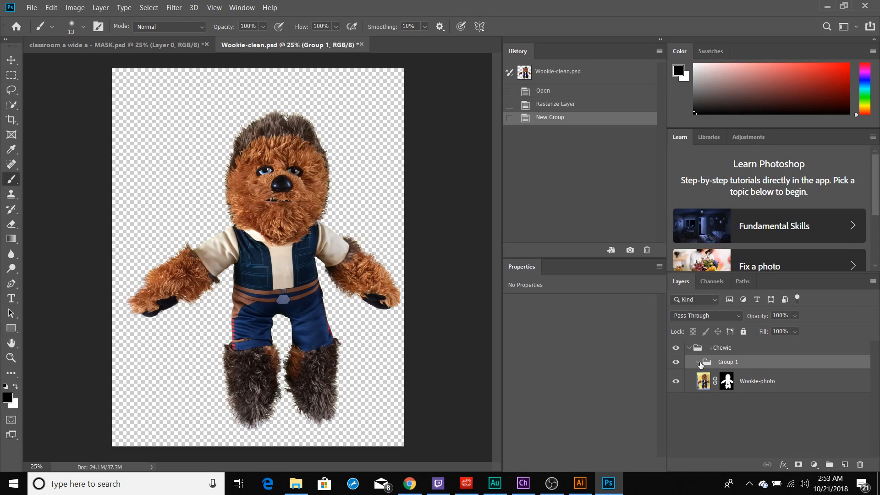
left_click(845, 465)
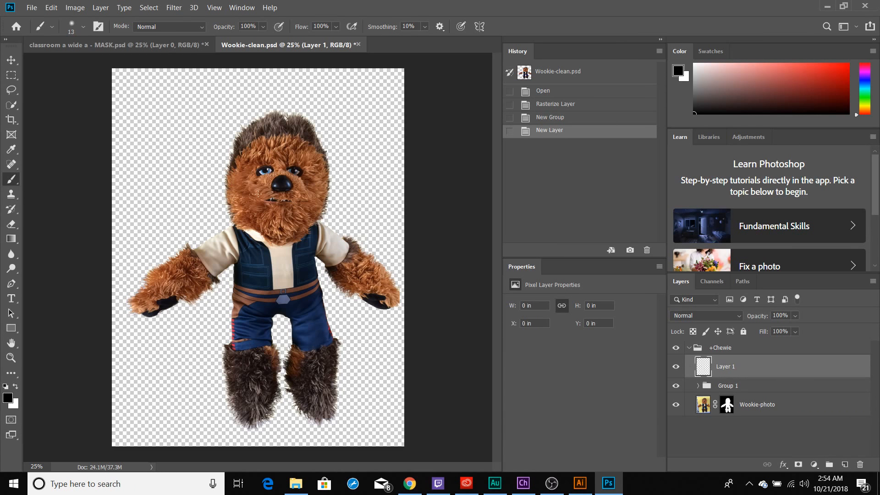
mouse_move(202, 158)
left_mouse_down()
mouse_move(194, 191)
mouse_move(221, 220)
mouse_move(227, 156)
mouse_move(183, 222)
mouse_move(221, 185)
left_mouse_up()
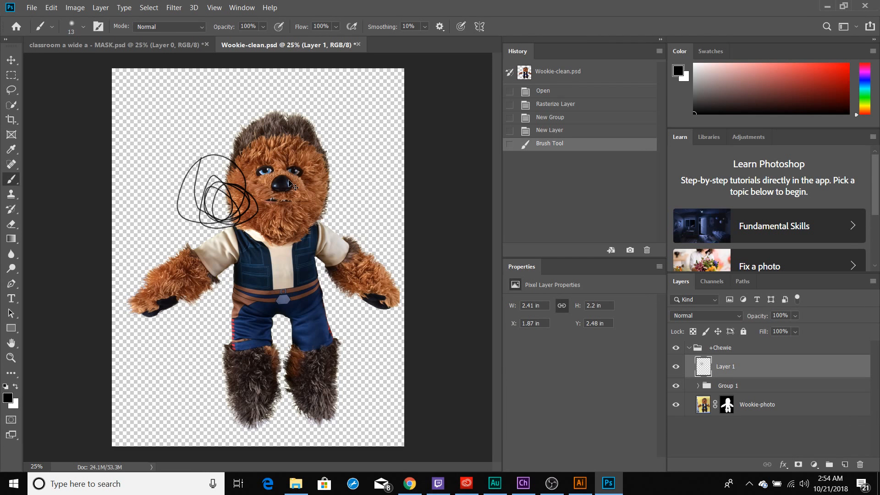
key("ctrl+s")
Switch to Character Animator and check the artwork edit in both the Wookie-clean puppet and its duplicate
key("alt+Tab")
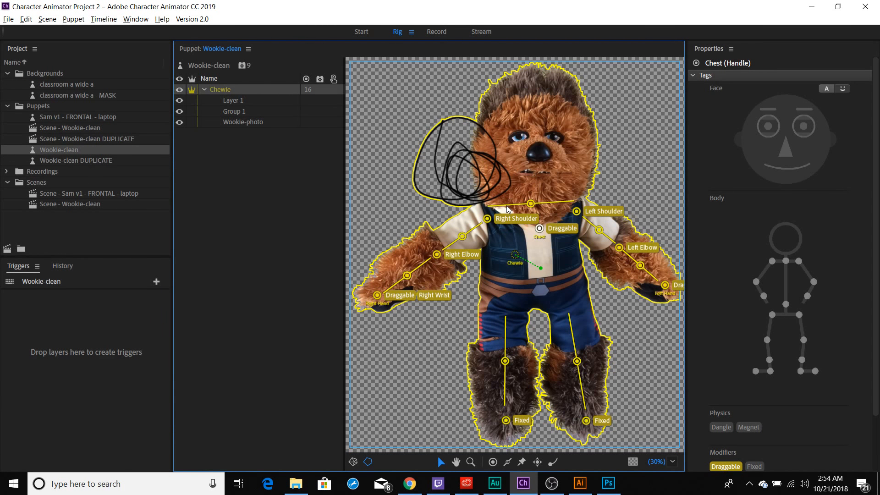
left_click(107, 161)
double_click(107, 162)
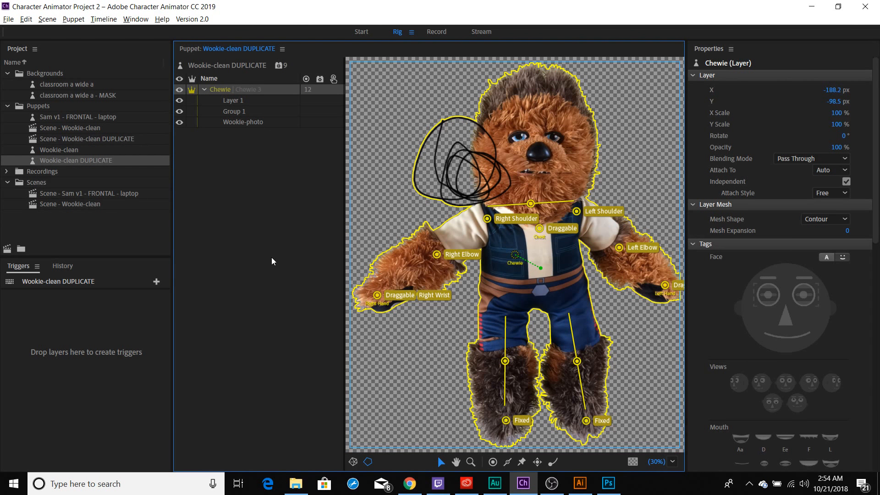
Undo the scribble, new layer and new group in Photoshop, save the artwork, and return to Character Animator
key("alt+Tab")
key("ctrl+z")
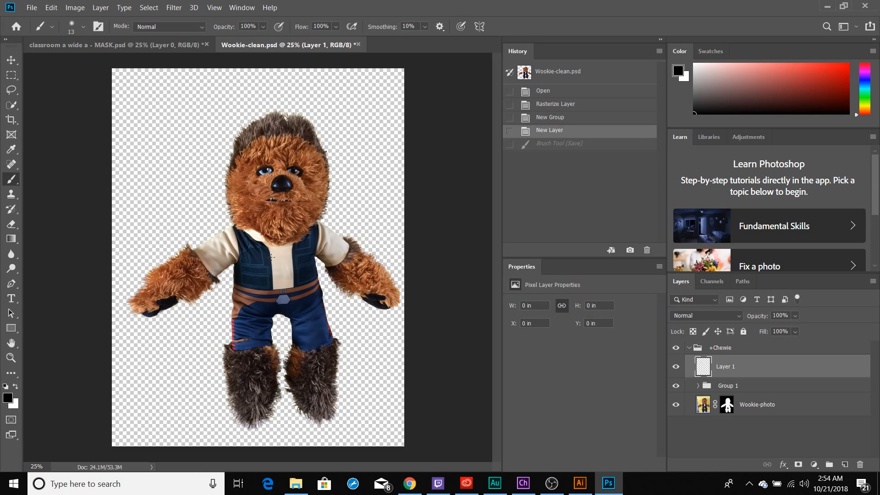
key("ctrl+z")
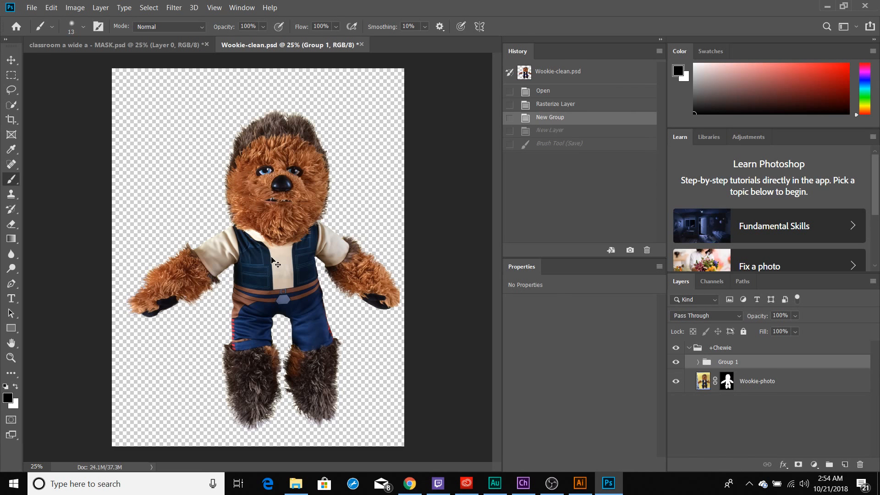
key("ctrl+z")
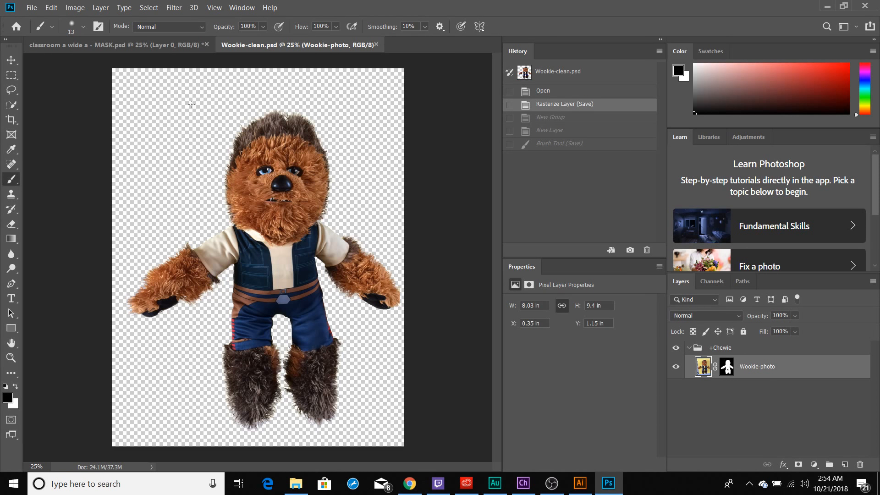
key("alt+Tab")
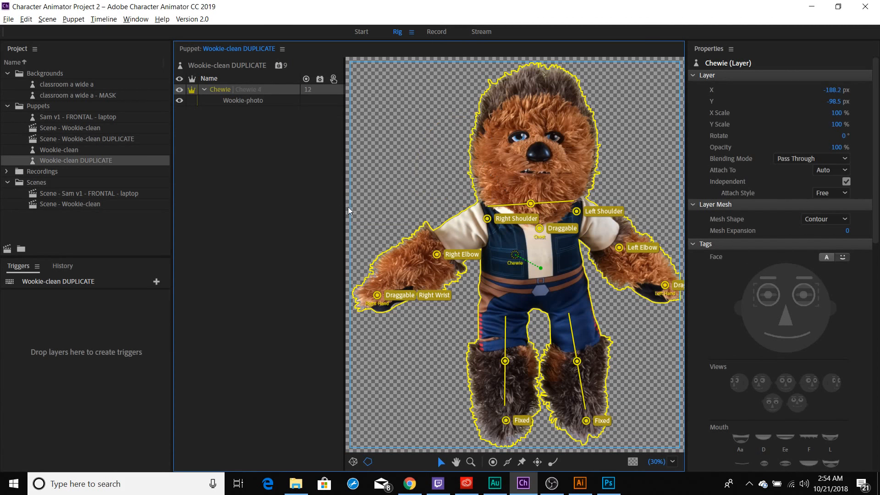
key("alt+Tab")
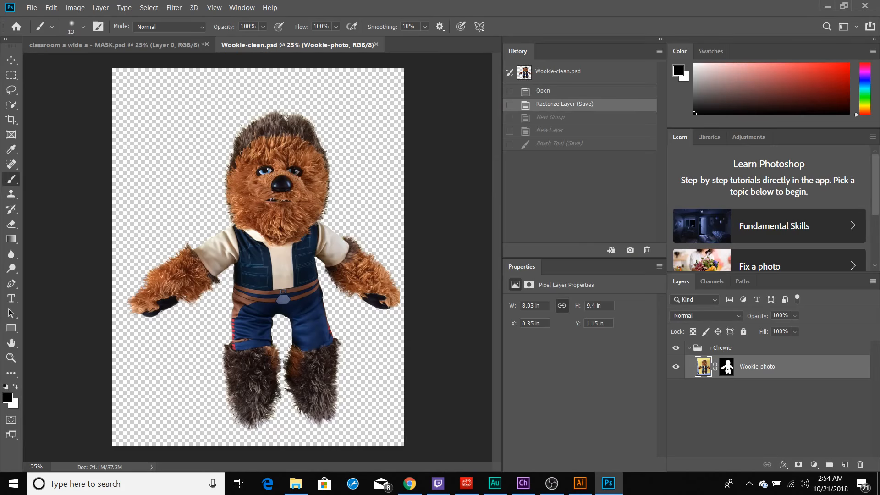
key("alt+Tab")
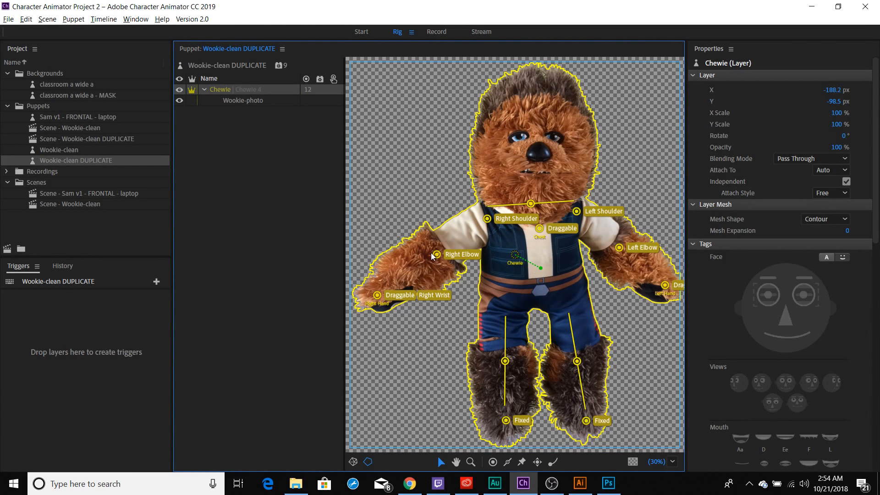
Delete the Wookie-clean DUPLICATE puppet and the Scene - Wookie-clean DUPLICATE scene from the project
left_click(87, 160)
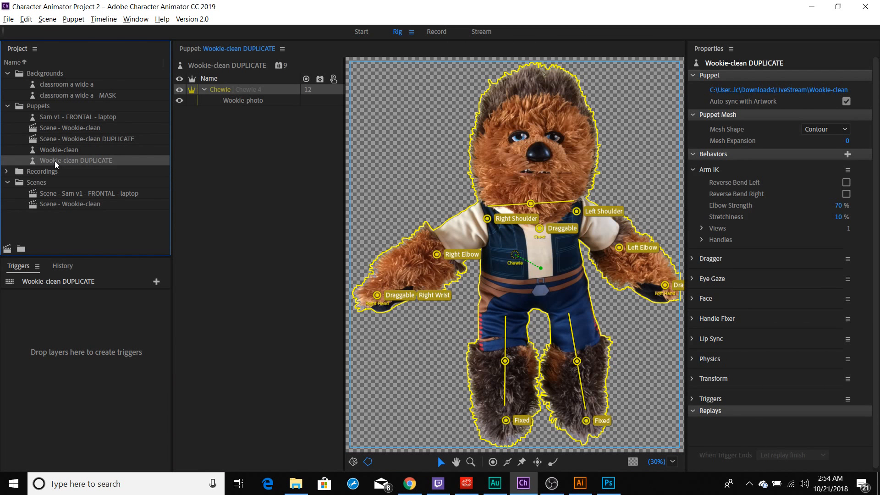
key("Delete")
left_click(66, 193)
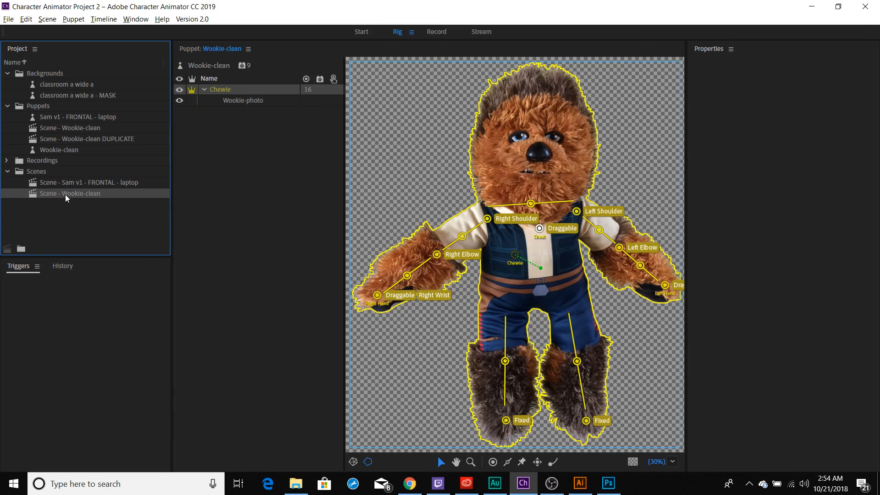
left_click(73, 139)
key("Delete")
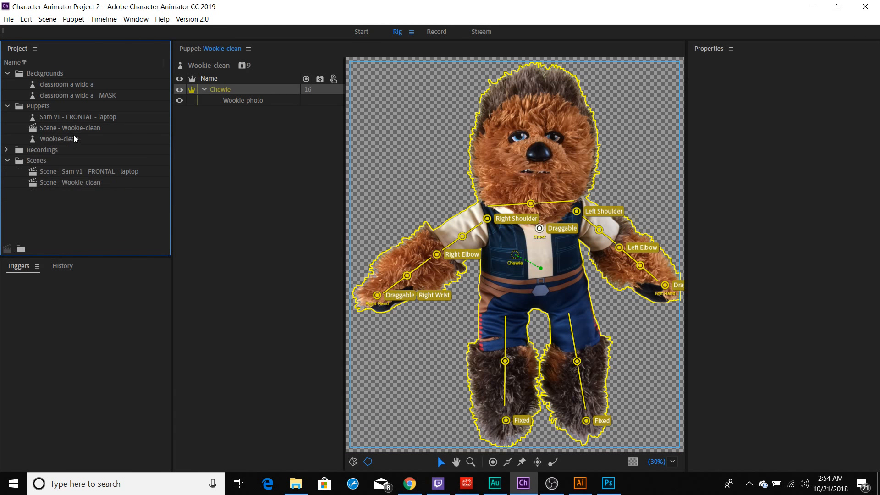
Export the Wookie-clean puppet to the LiveStream folder in Downloads as Wookie-clean-export
left_click(67, 139)
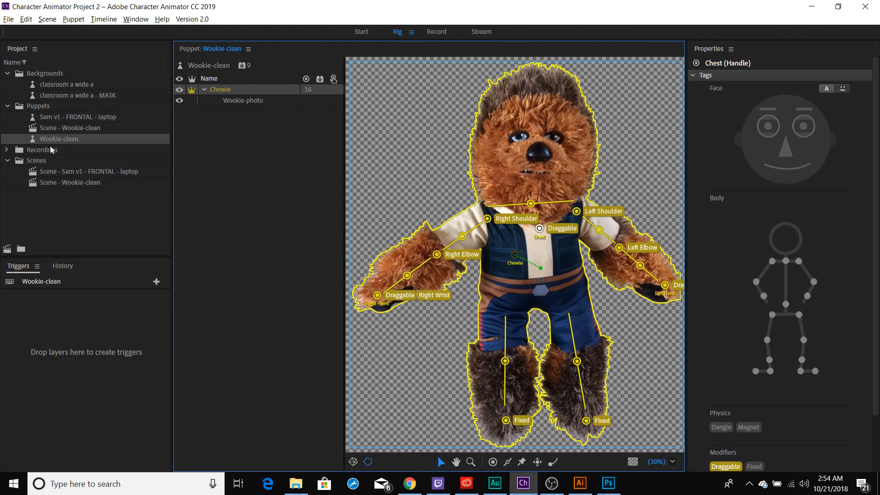
right_click(51, 141)
left_click(78, 172)
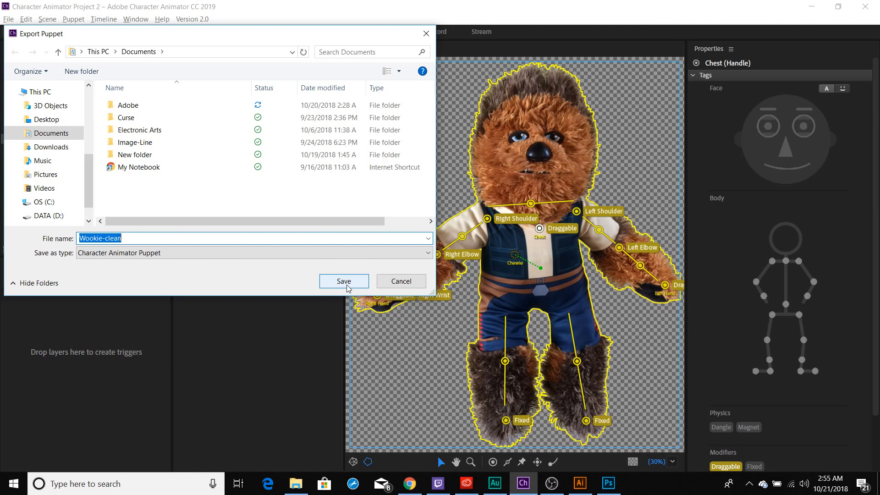
left_click(48, 146)
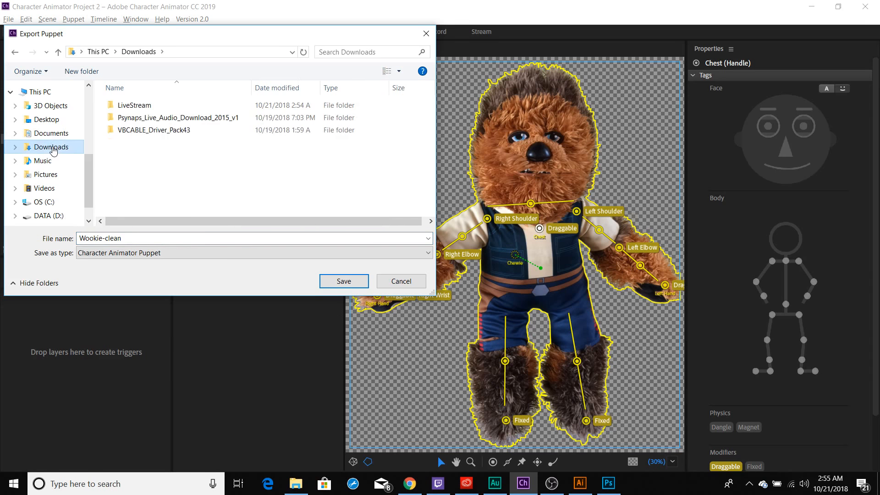
double_click(138, 106)
left_click(132, 239)
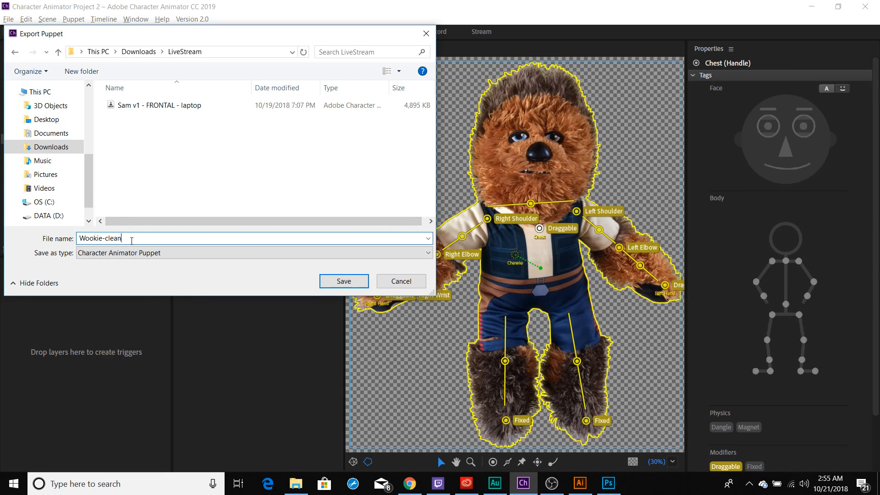
type("-export")
left_click(348, 282)
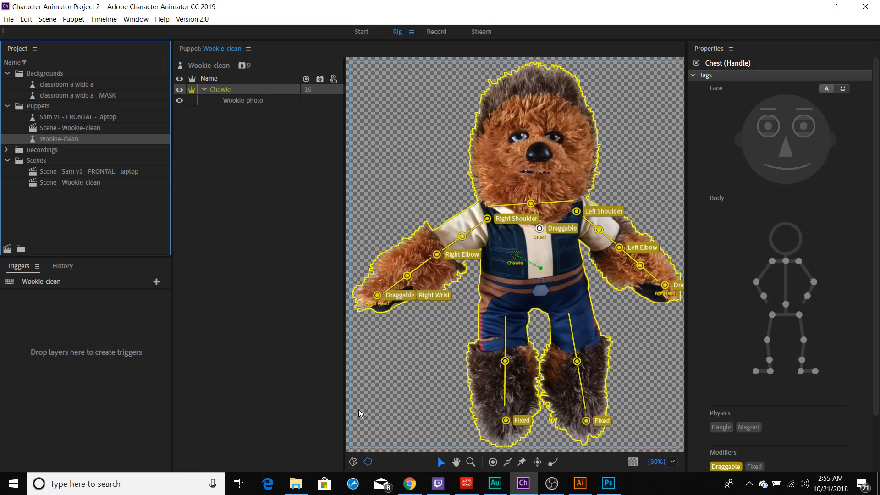
Switch to File Explorer, check the file type of Wookie-clean-export in its properties, and return to Character Animator
left_click(299, 483)
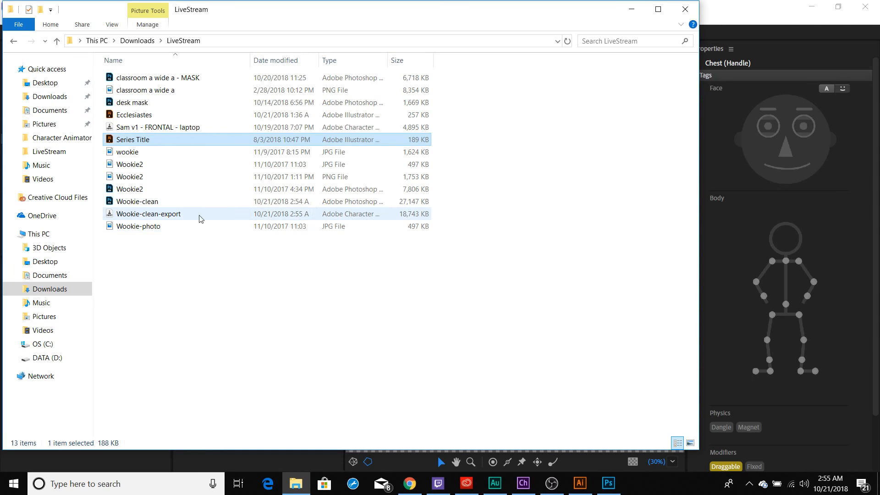
right_click(174, 214)
left_click(239, 398)
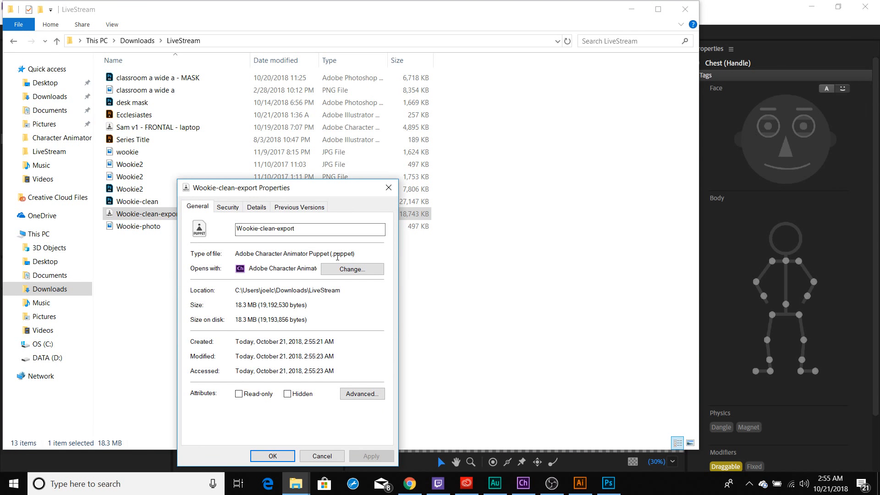
left_click_drag(363, 254, 325, 255)
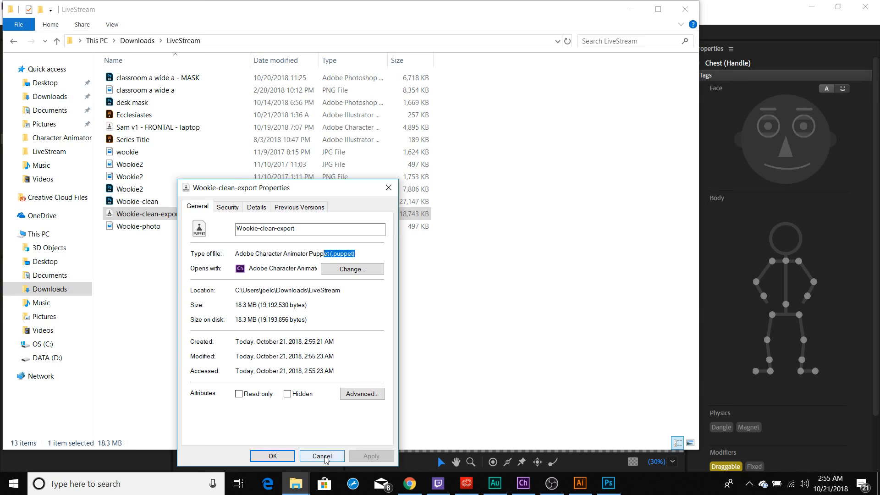
left_click(323, 456)
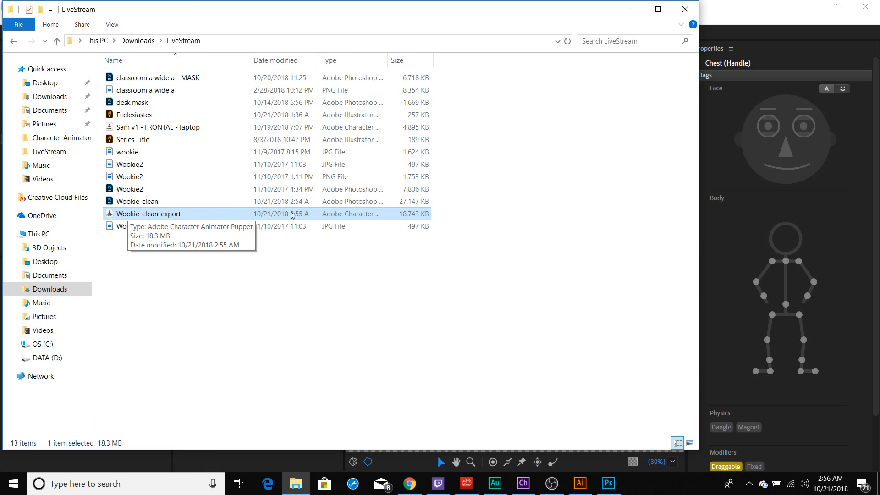
left_click(712, 7)
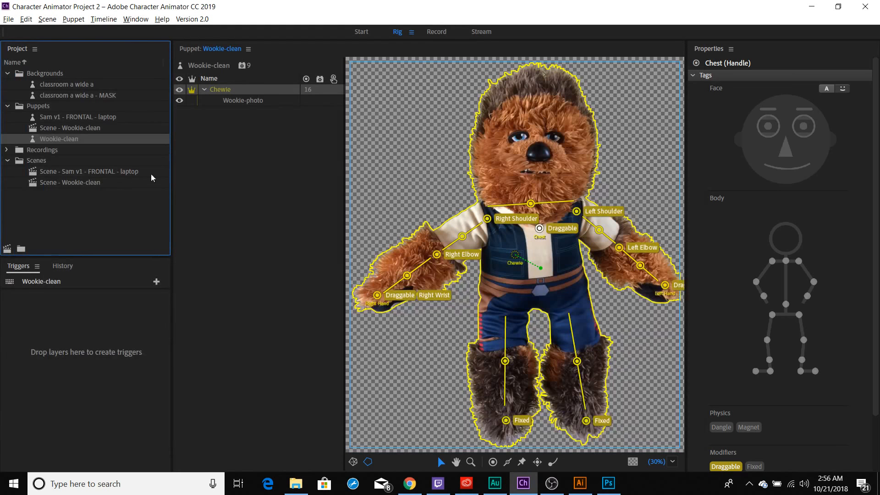
Import the Wookie-clean-export puppet file from the LiveStream folder into the project
left_click(131, 212)
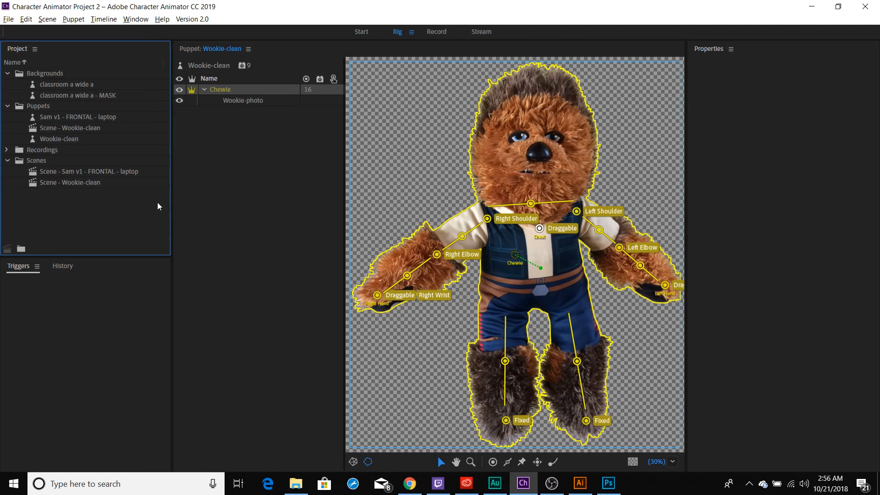
left_click(8, 19)
left_click(55, 143)
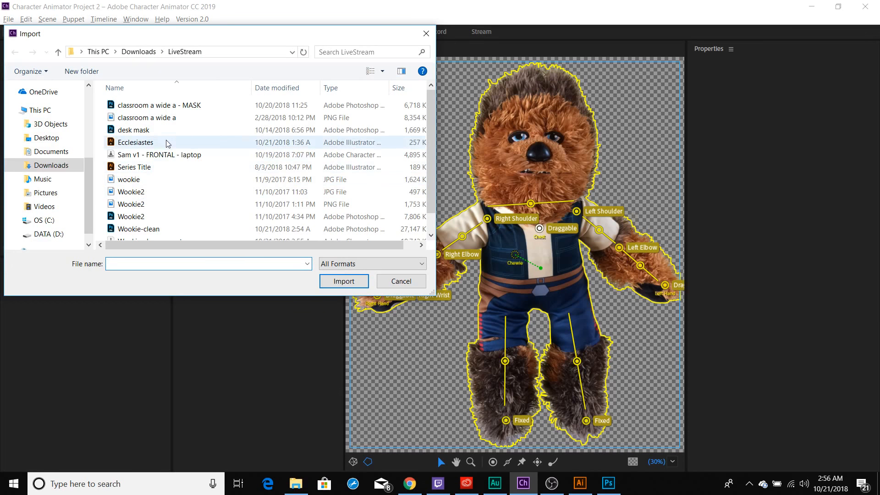
scroll(168, 181, "down", 1)
left_click(166, 224)
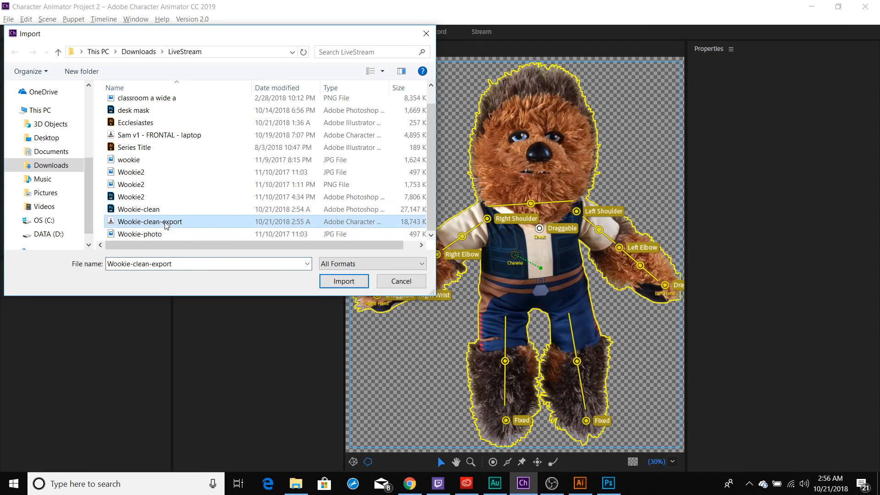
left_click(345, 281)
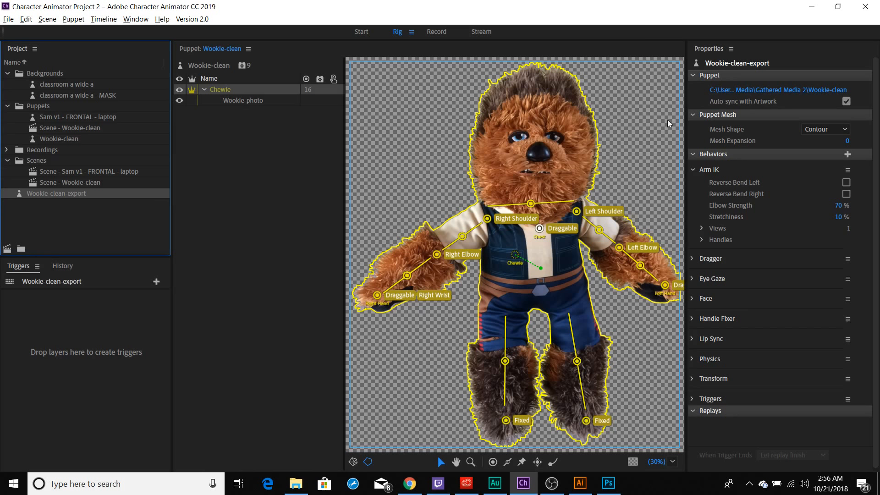
Create a new scene from the Wookie-clean-export puppet and set the puppet's Transform scale to 32%
left_click(6, 253)
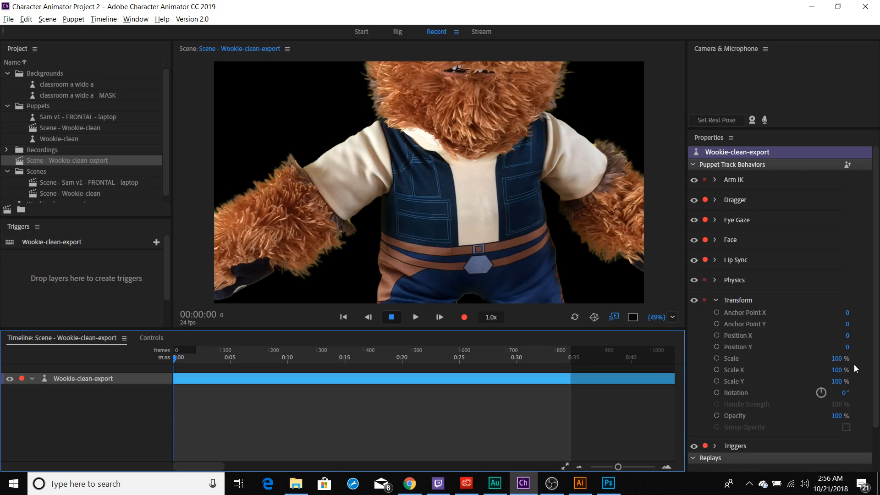
left_click_drag(837, 359, 793, 356)
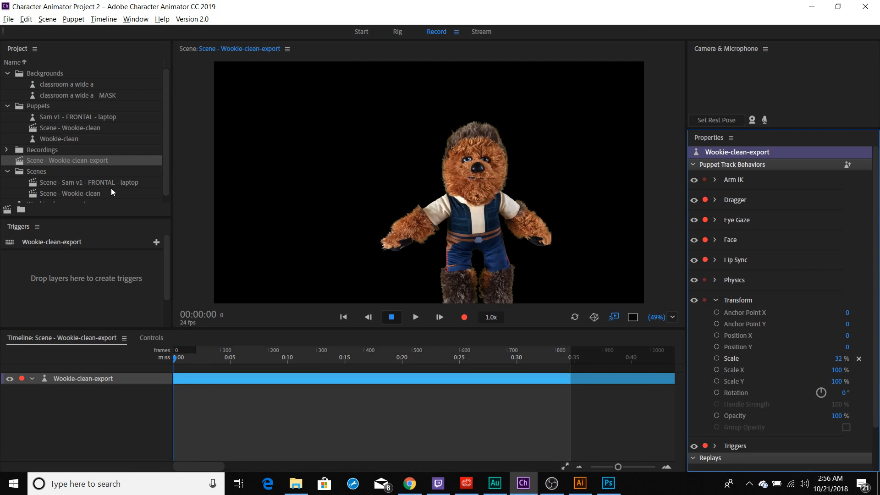
Open the Wookie-clean-export puppet for rigging, select its Chewie group, and open the original artwork in Photoshop
scroll(111, 188, "down", 1)
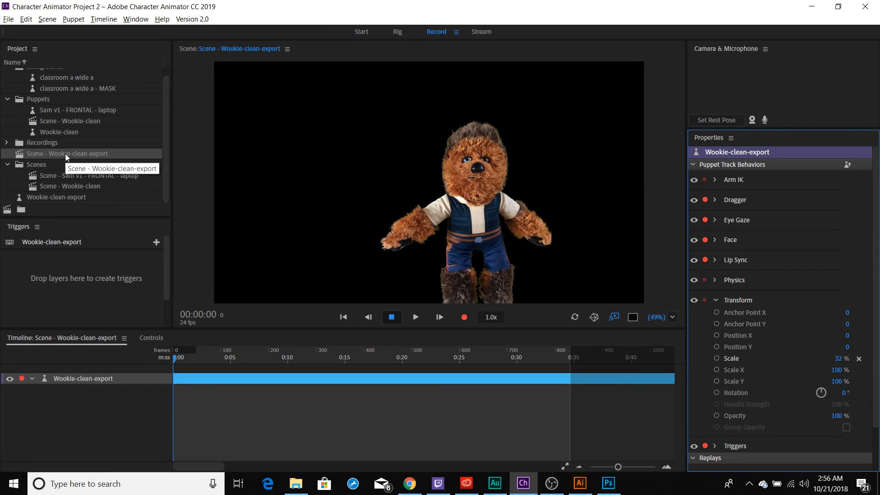
left_click(60, 197)
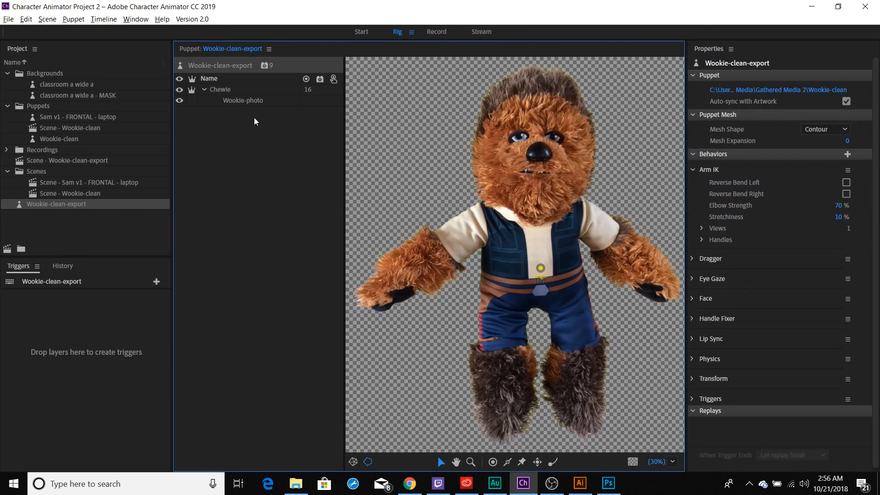
left_click(222, 90)
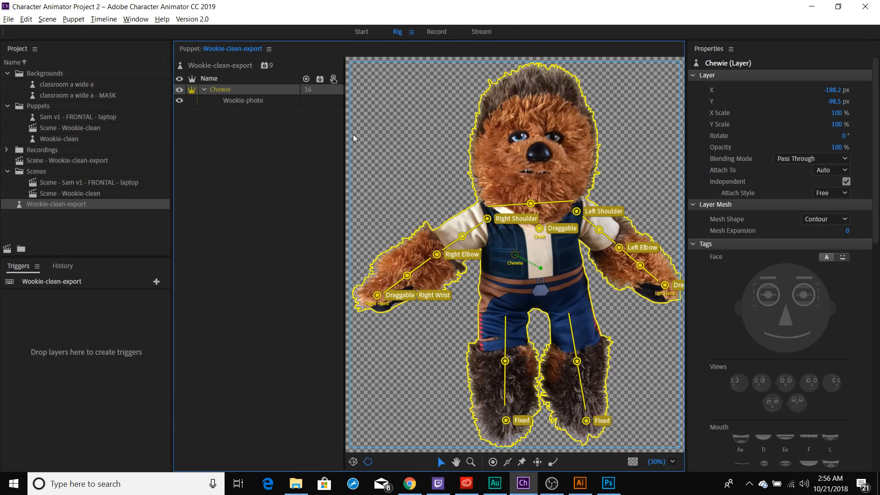
key("ctrl+e")
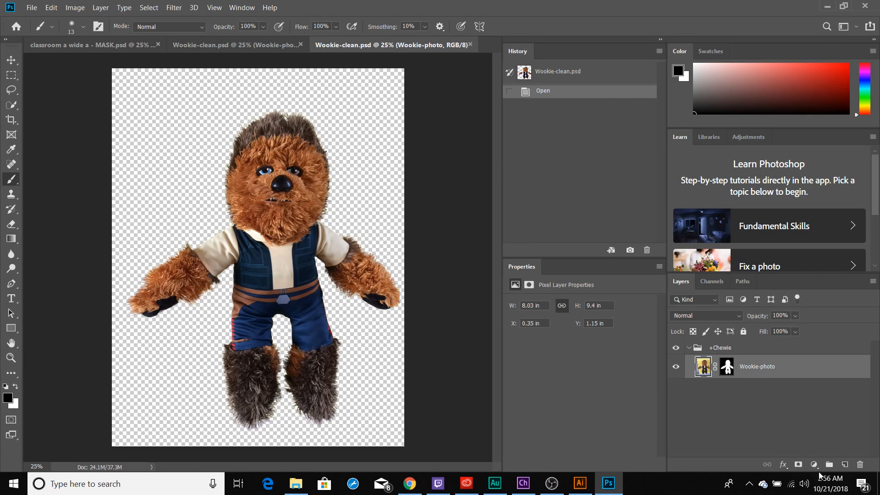
Add a new layer above Wookie-photo, brush a balloon on a string at the raised hand, save, and return to Character Animator
left_click(846, 465)
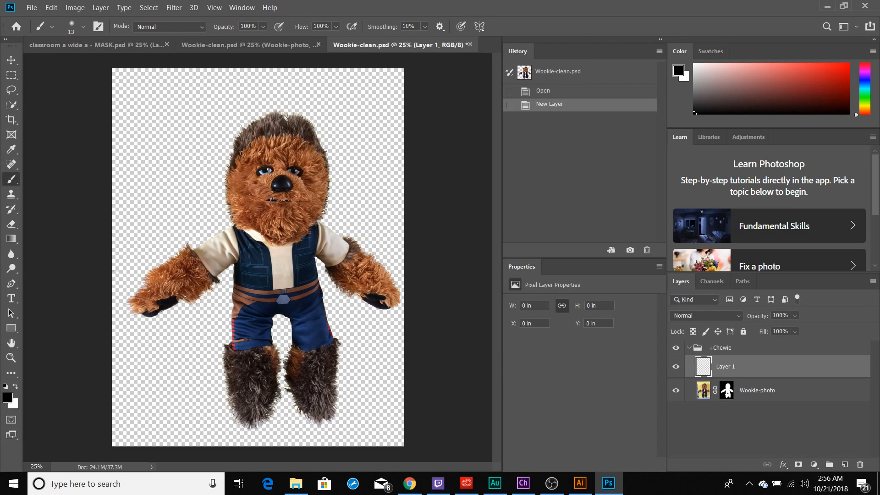
left_click_drag(150, 296, 147, 215)
mouse_move(151, 184)
left_mouse_down()
mouse_move(134, 151)
mouse_move(146, 126)
mouse_move(162, 114)
mouse_move(179, 120)
mouse_move(191, 138)
mouse_move(184, 165)
mouse_move(170, 185)
mouse_move(151, 184)
left_mouse_up()
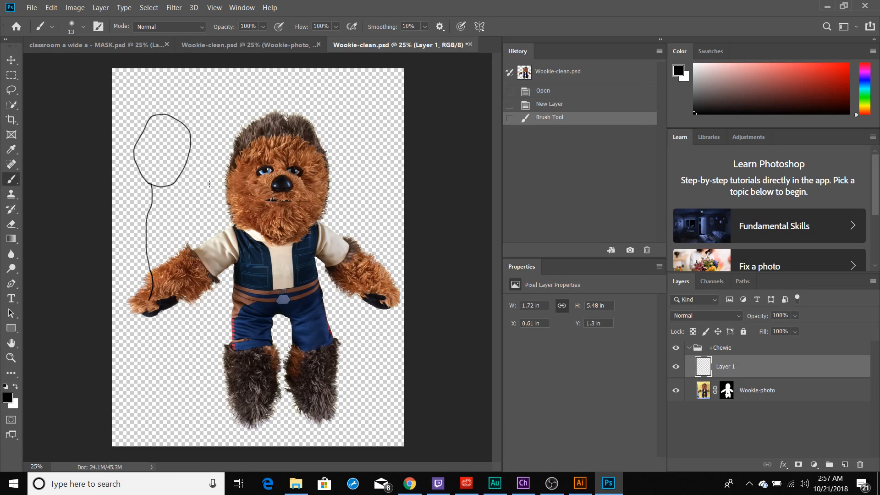
key("ctrl+s")
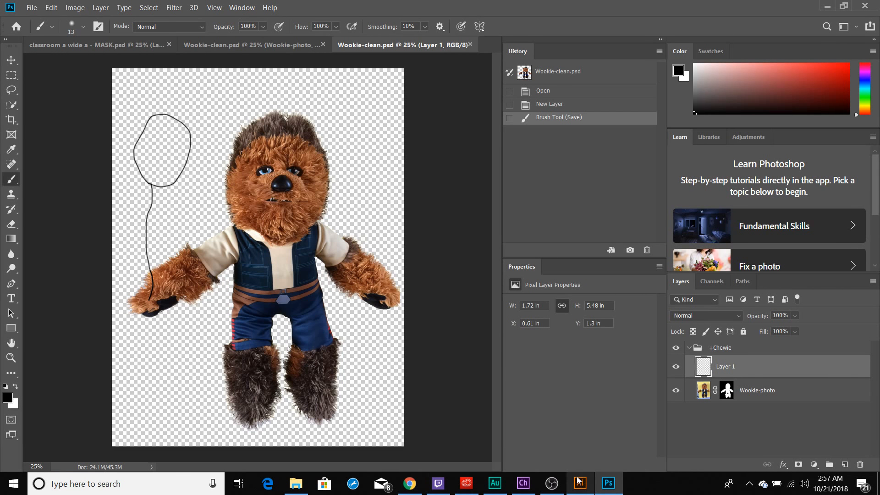
key("alt+Tab")
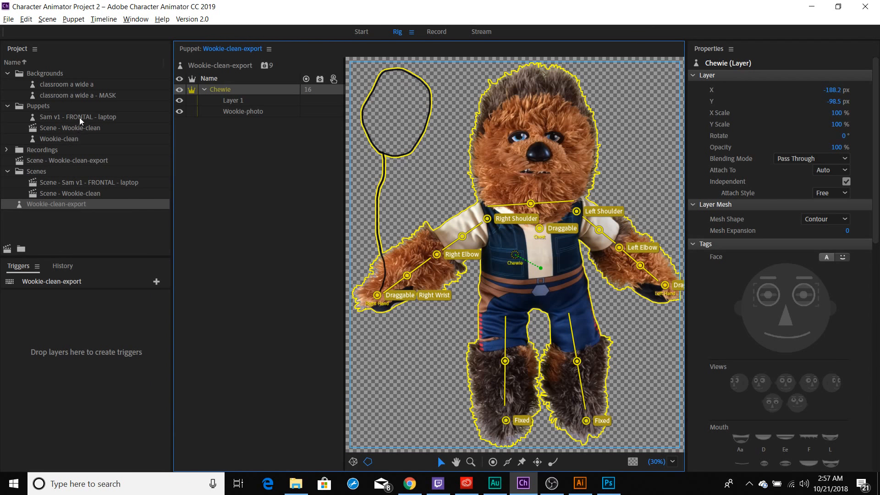
Open the Wookie-clean puppet to check its layers, and compare its linked artwork path with that of Wookie-clean-export
left_click(73, 138)
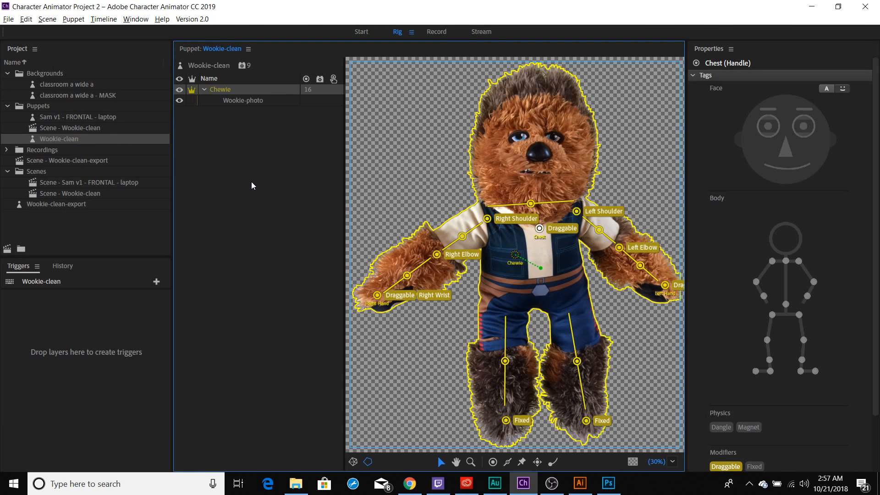
left_click(67, 139)
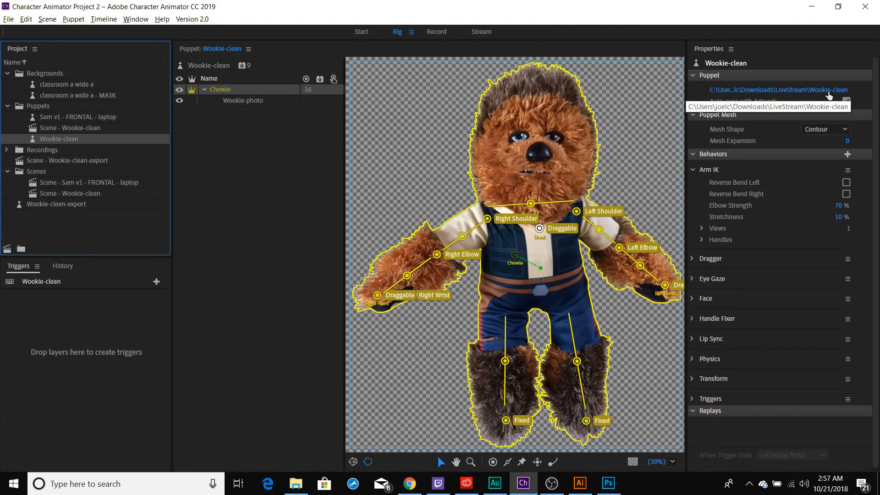
left_click(40, 204)
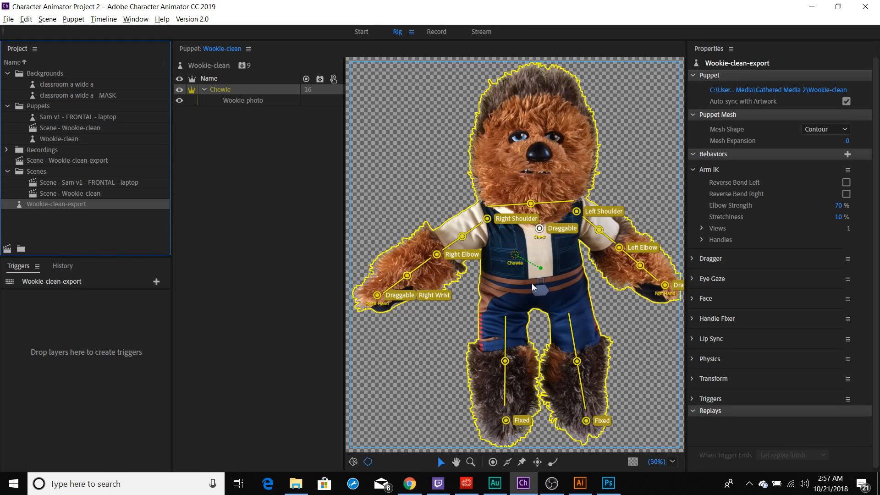
Open the Scene - Sam v1 - FRONTAL - laptop scene from the project
left_click(72, 194)
double_click(80, 183)
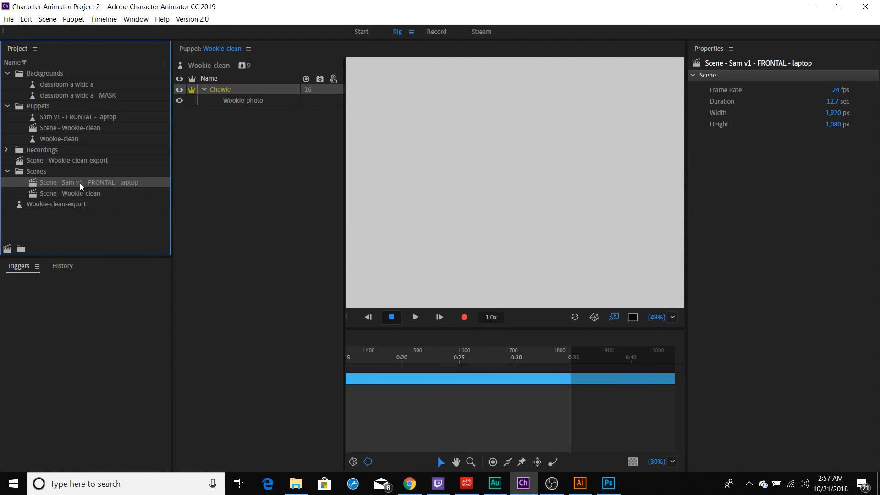